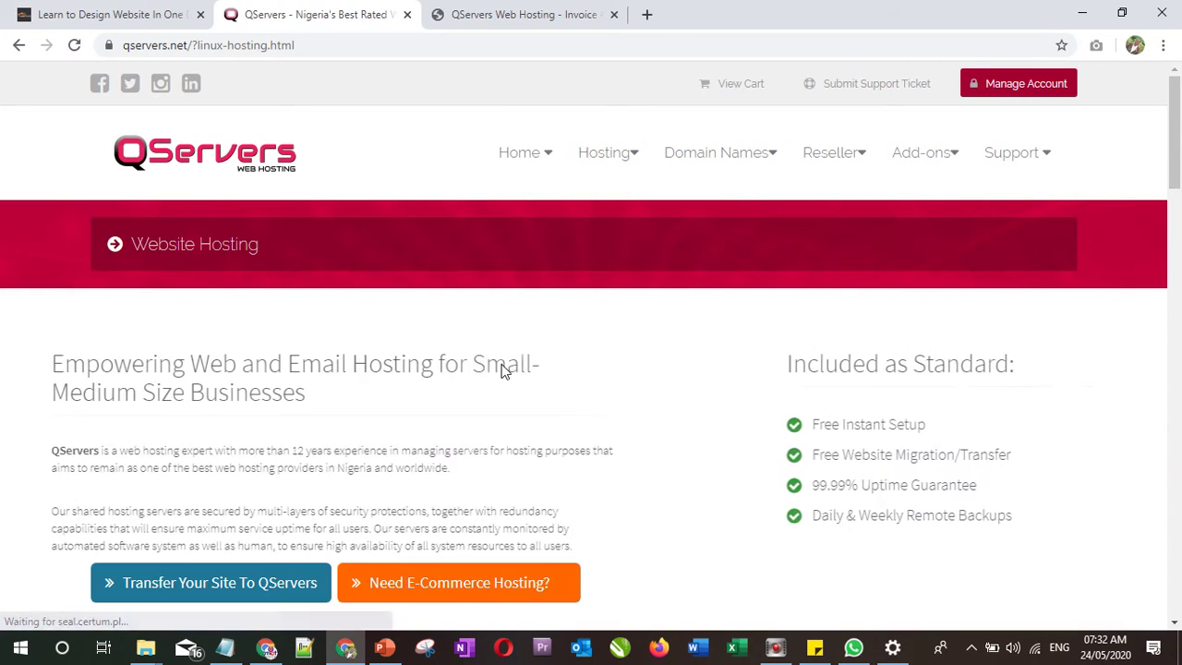
# Review the Linux hosting plans and their features, and order the Starter plan.
pyautogui.scroll(-4, 503, 369)
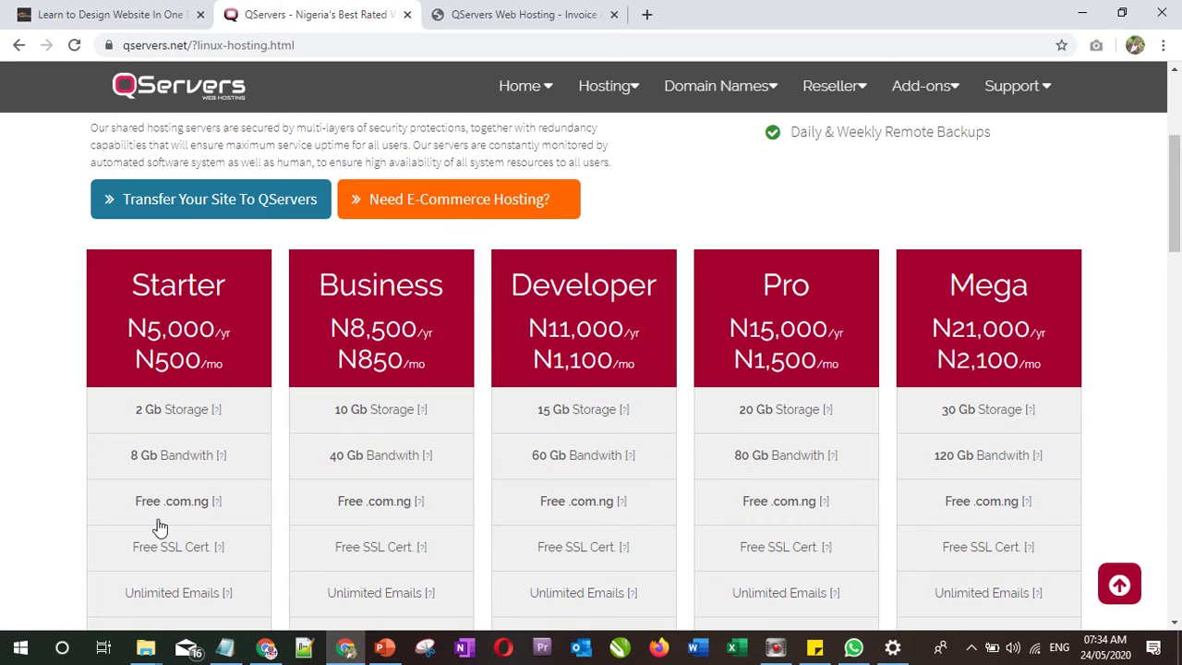
pyautogui.scroll(-5, 162, 522)
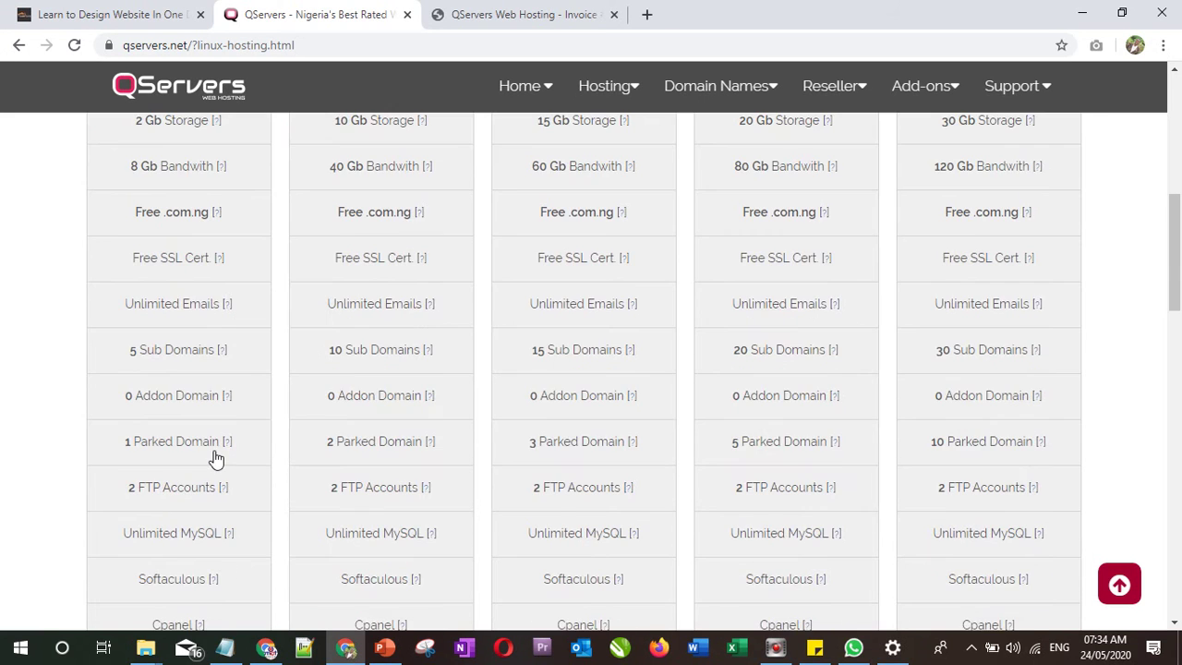
pyautogui.click(191, 541)
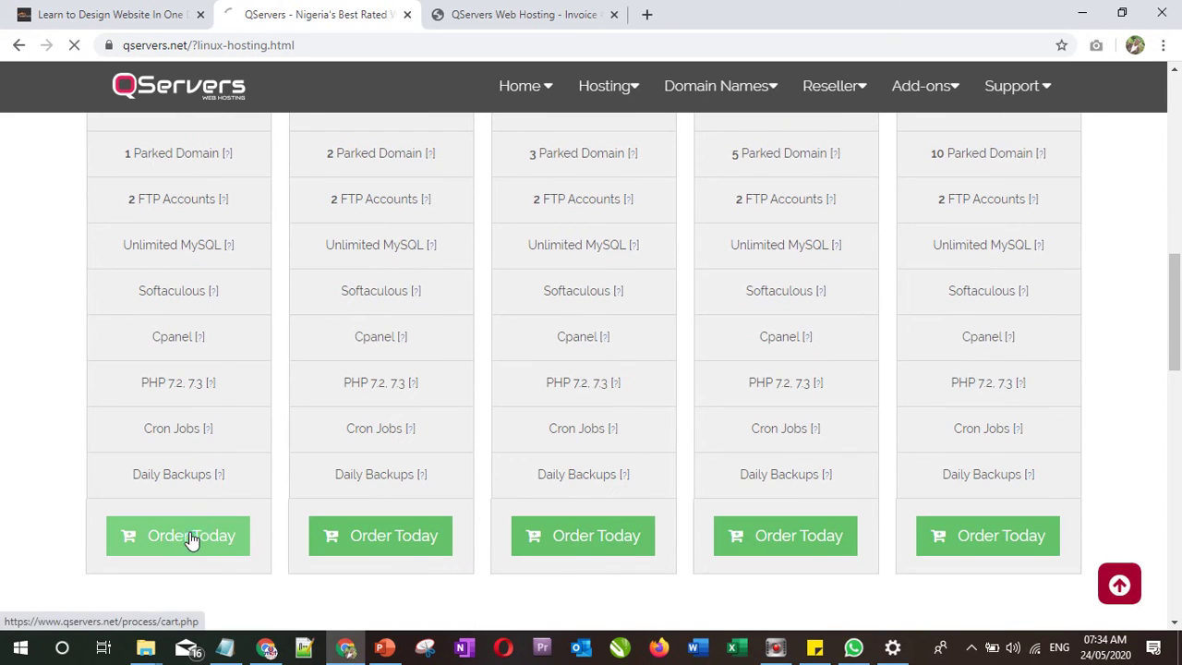
# Order the Starter Pack from the shopping cart's list of hosting packages.
pyautogui.scroll(-4, 543, 388)
pyautogui.scroll(4, 543, 387)
pyautogui.scroll(-4, 517, 314)
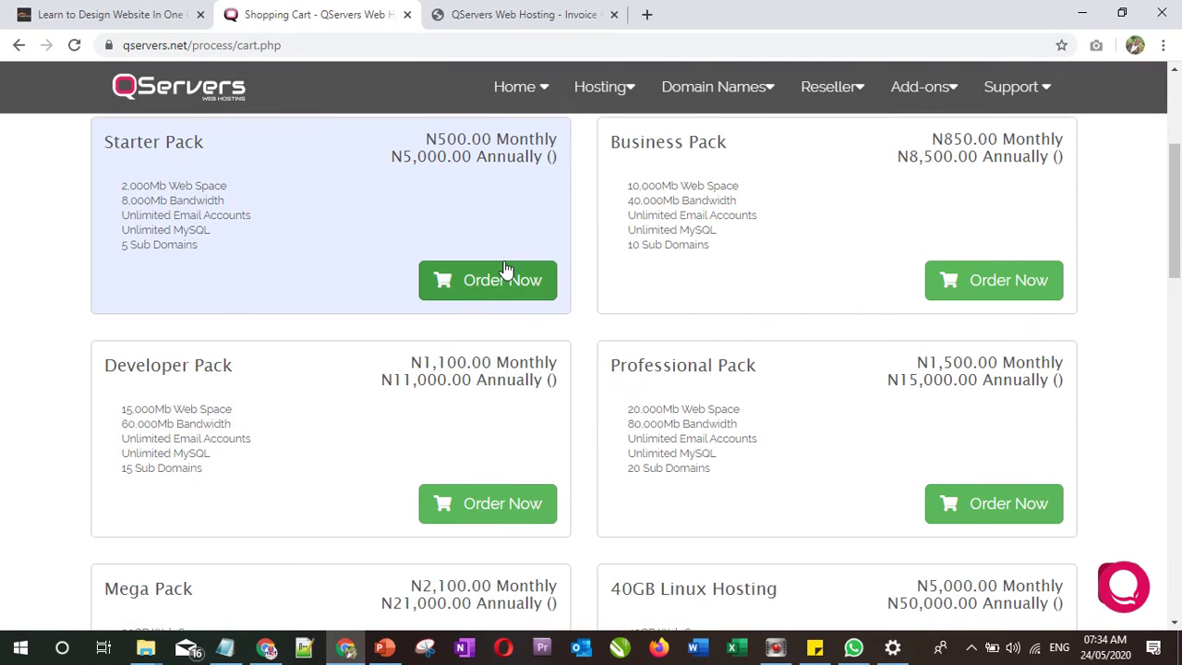
pyautogui.click(482, 284)
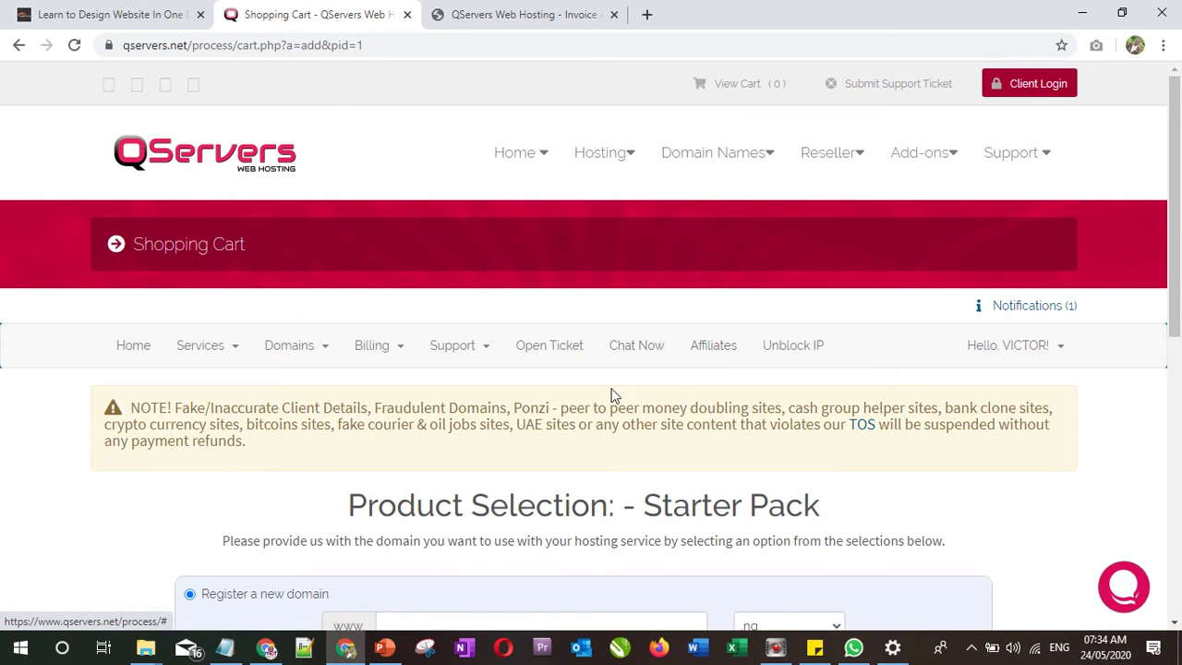
# Fill in zmatzcompanyltd with the .org.ng extension as the new domain to register.
pyautogui.scroll(-4, 508, 406)
pyautogui.scroll(4, 506, 406)
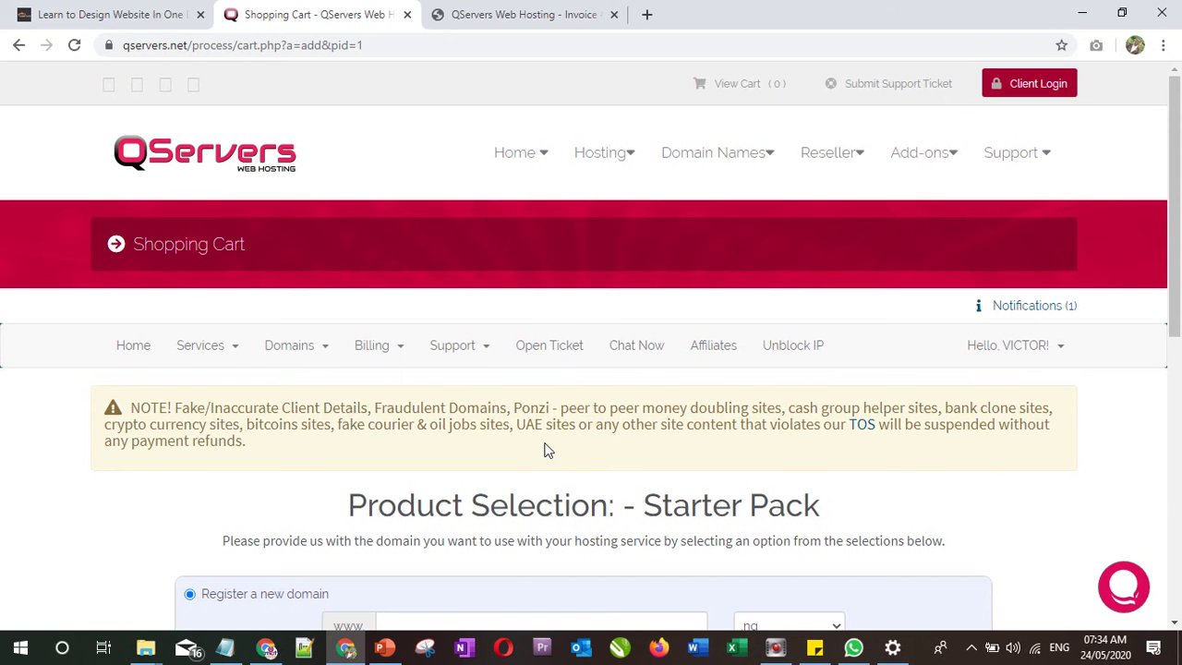
pyautogui.scroll(-4, 545, 449)
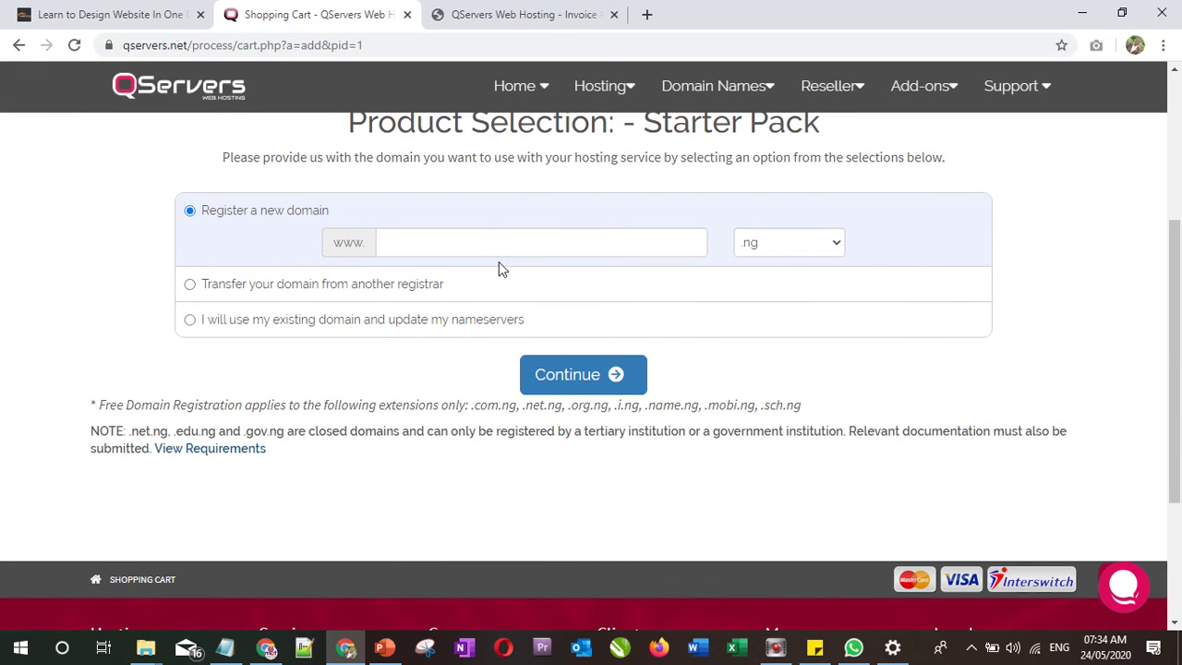
pyautogui.click(477, 244)
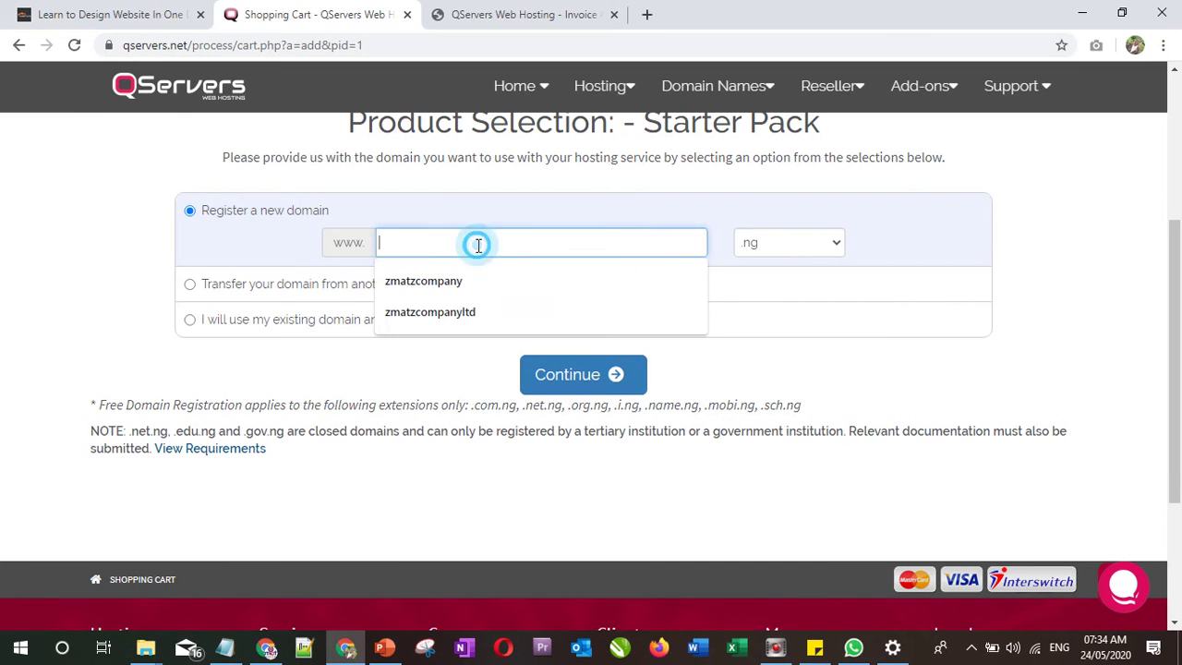
pyautogui.click(110, 324)
pyautogui.click(439, 241)
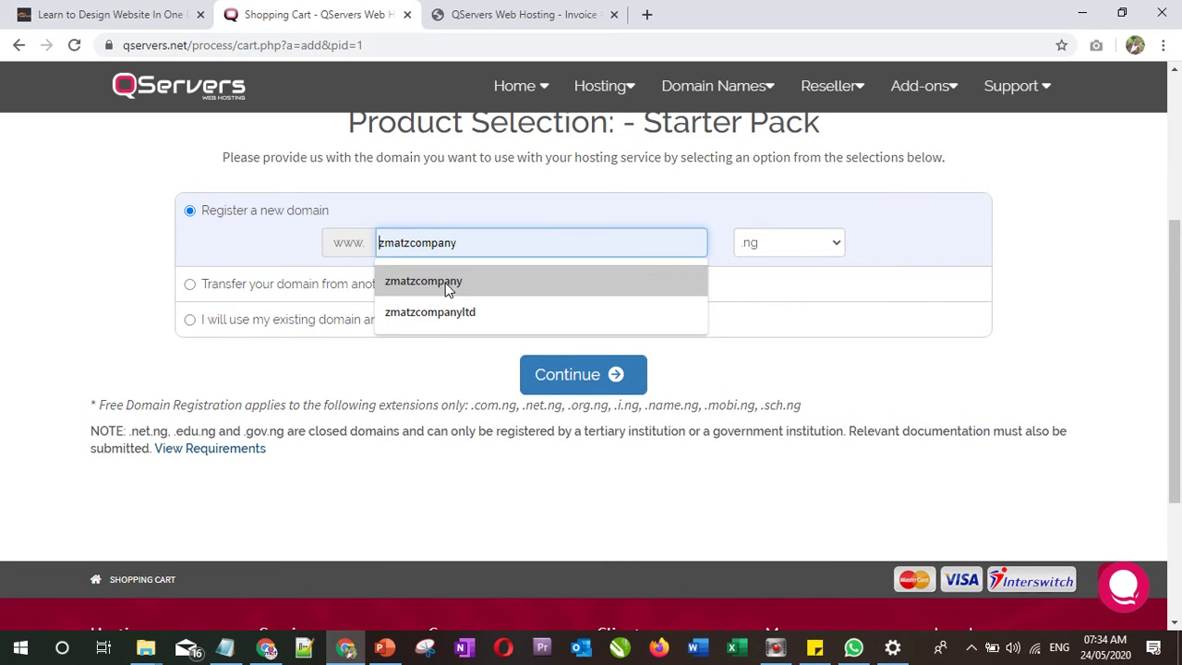
pyautogui.click(451, 310)
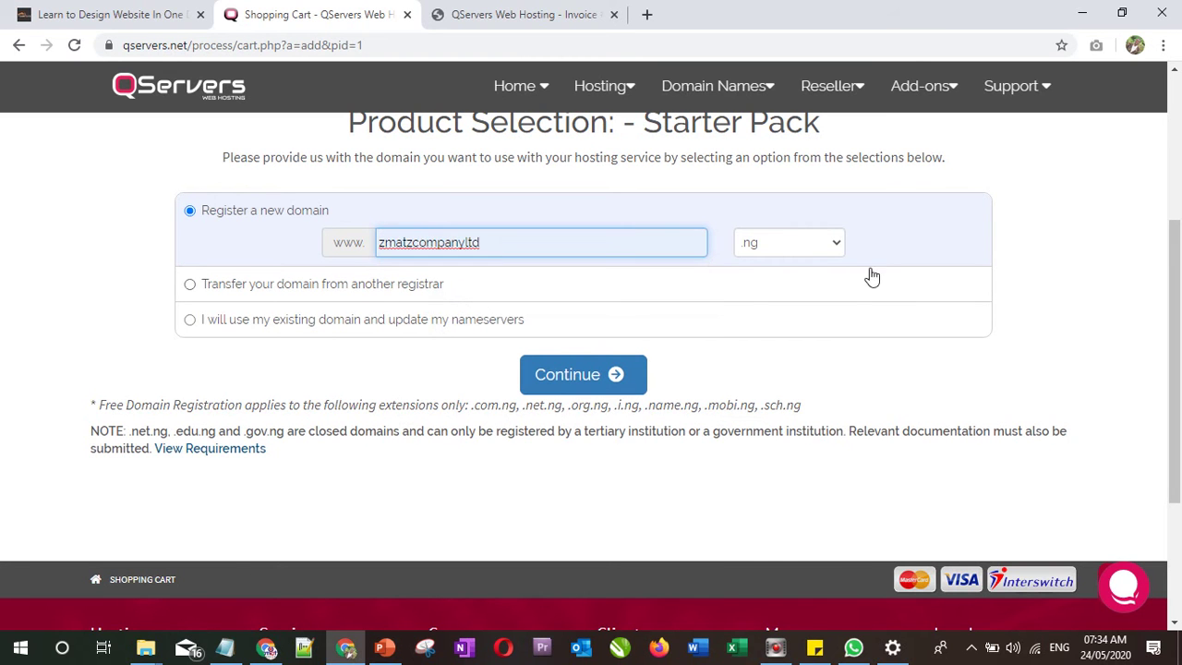
pyautogui.click(770, 244)
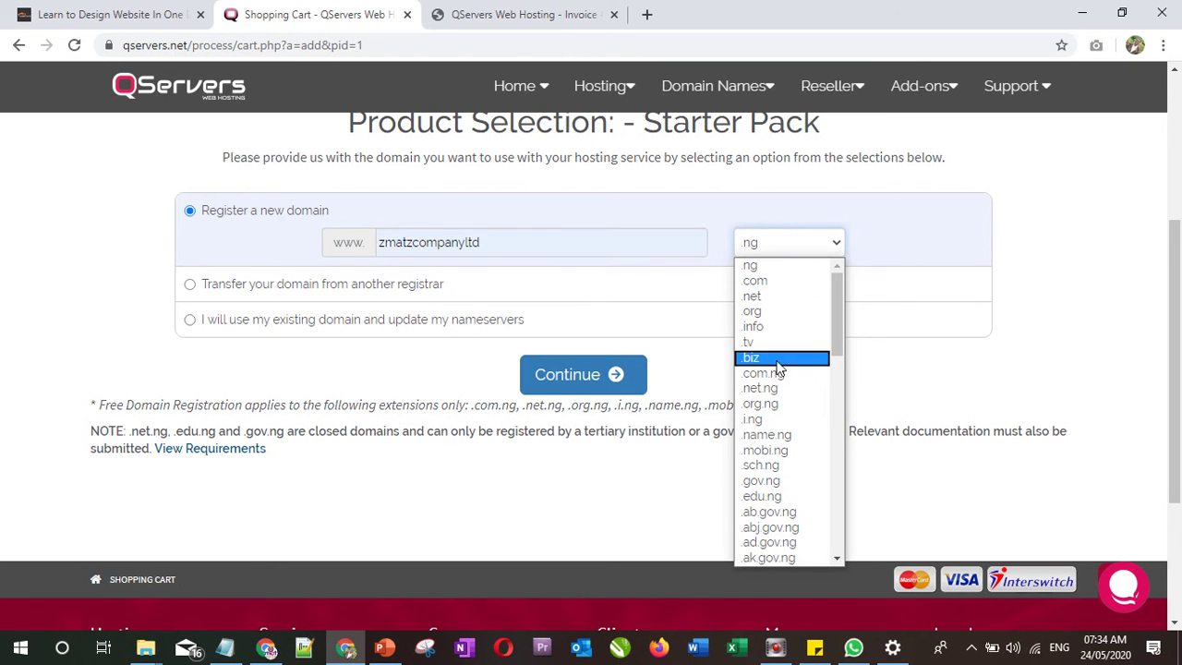
pyautogui.click(769, 406)
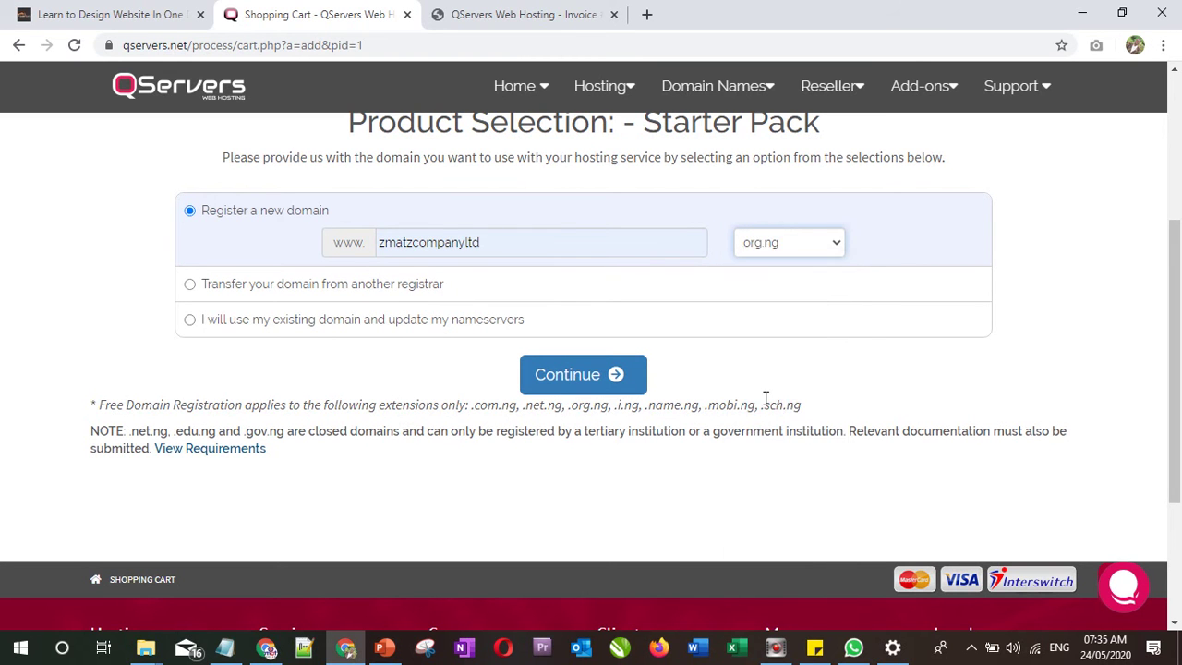
pyautogui.click(907, 230)
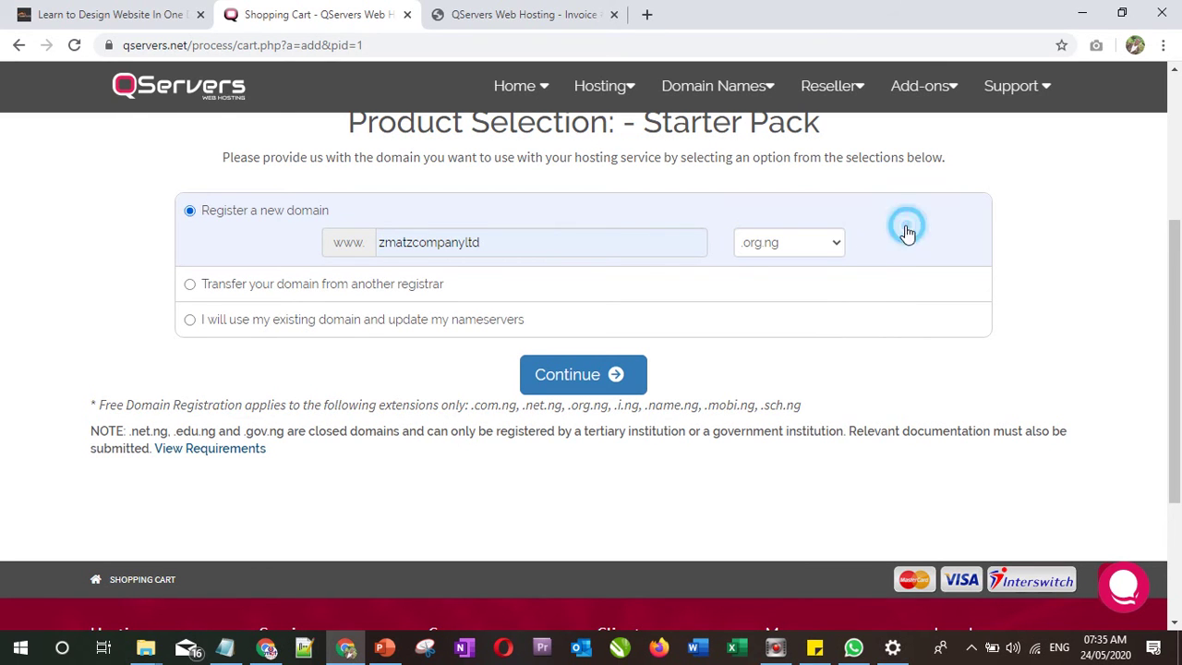
# Try to register zmatzcompany with the .com extension, and return to the domain form to try another name.
pyautogui.doubleClick(517, 242)
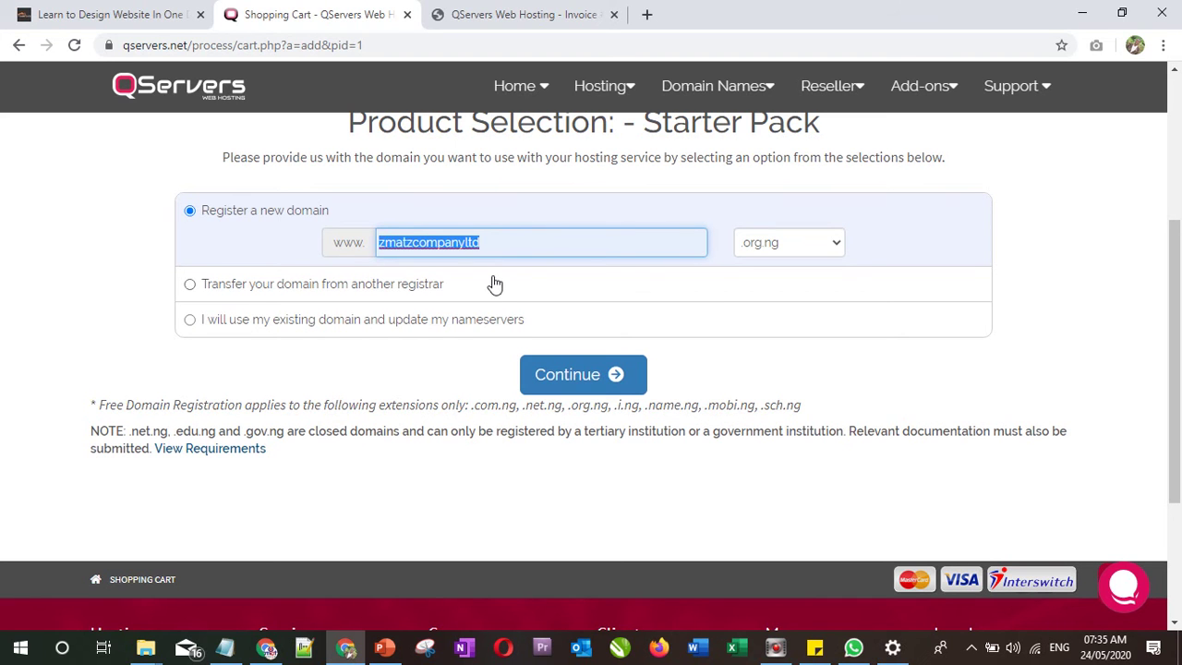
pyautogui.write('z')
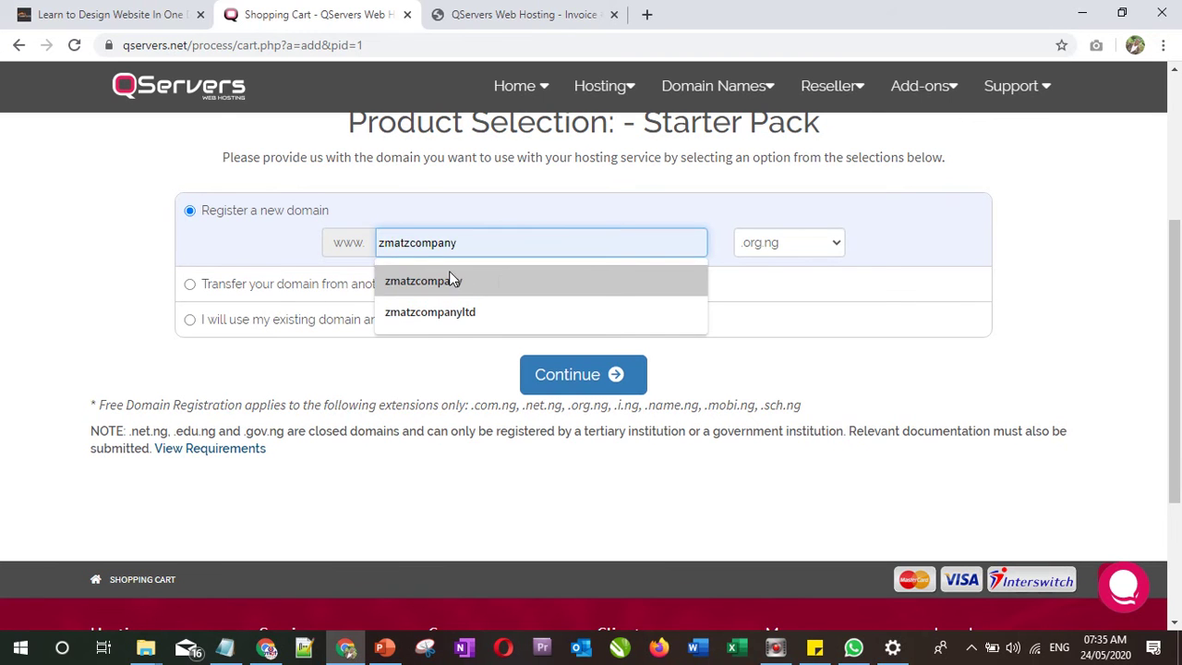
pyautogui.click(449, 280)
pyautogui.click(761, 251)
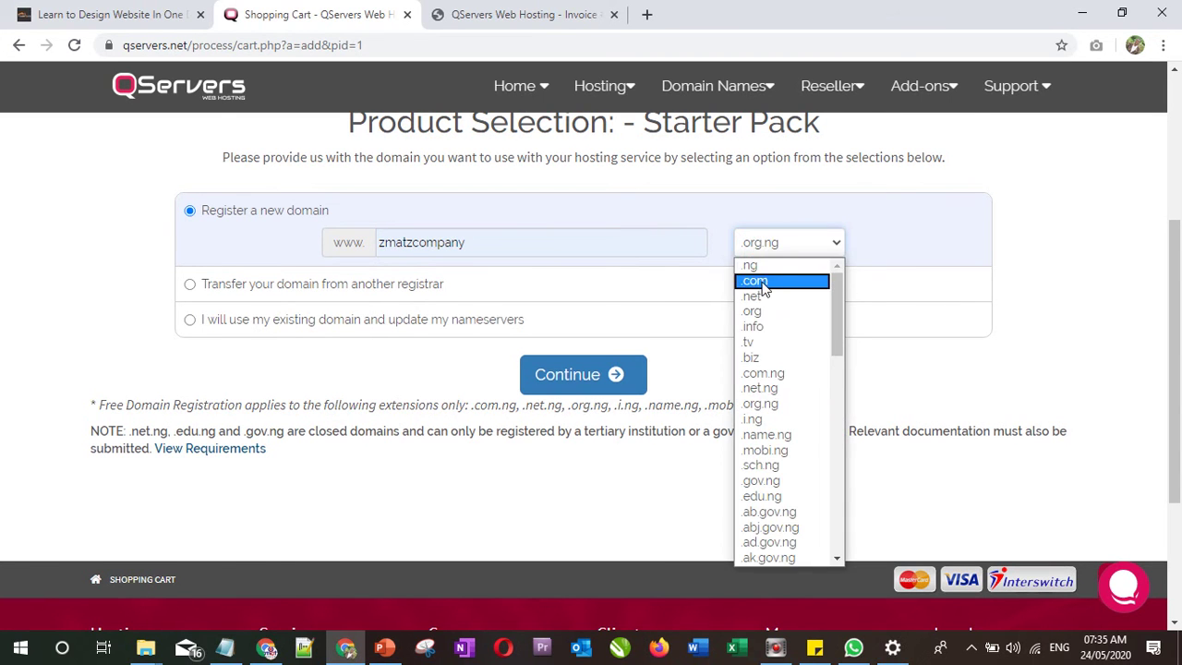
pyautogui.click(768, 275)
pyautogui.click(564, 379)
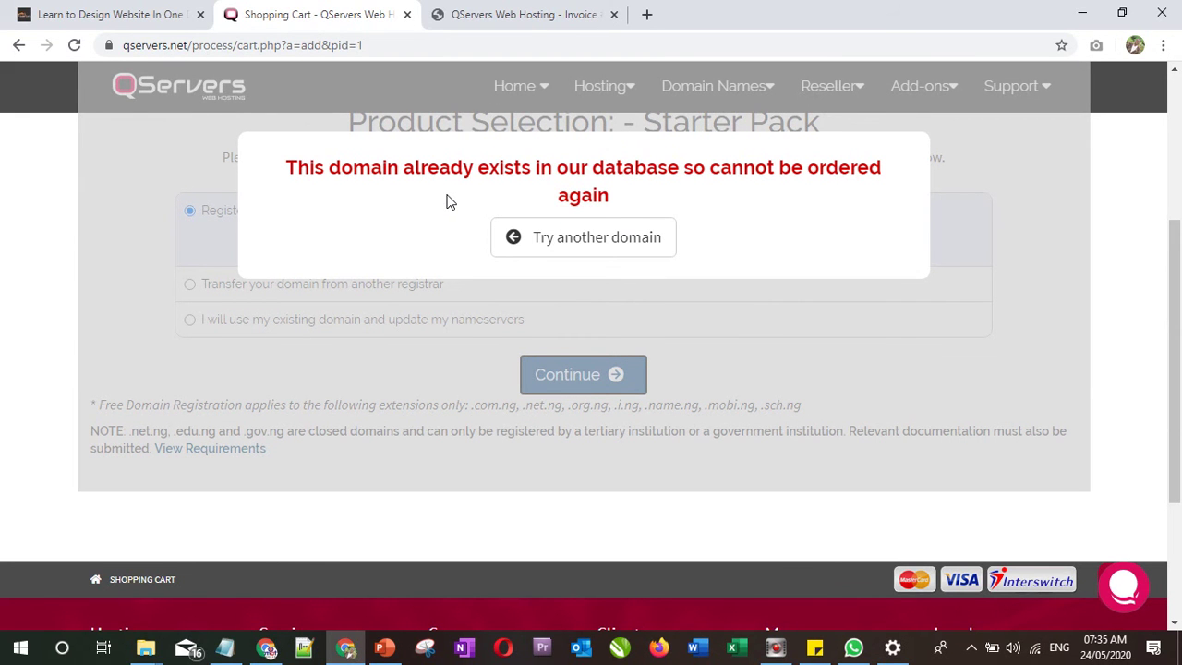
pyautogui.click(573, 239)
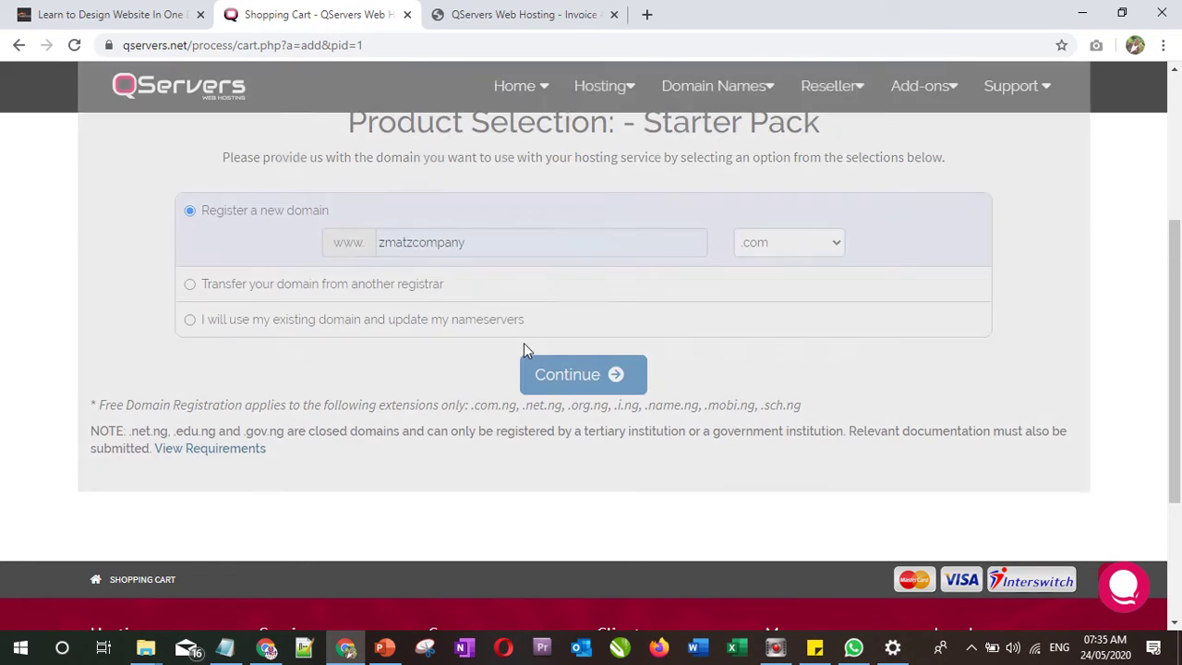
# Check whether zmatzcompanyltd.com is available and look over its registration price and the suggested alternative domains.
pyautogui.click(490, 244)
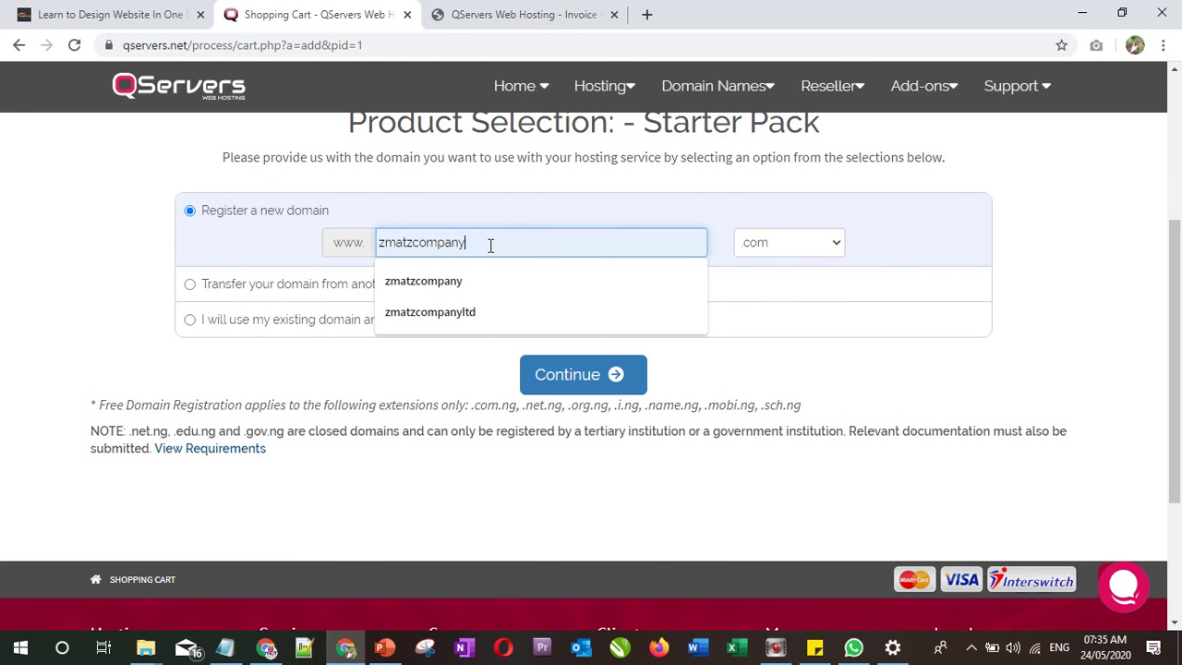
pyautogui.click(475, 316)
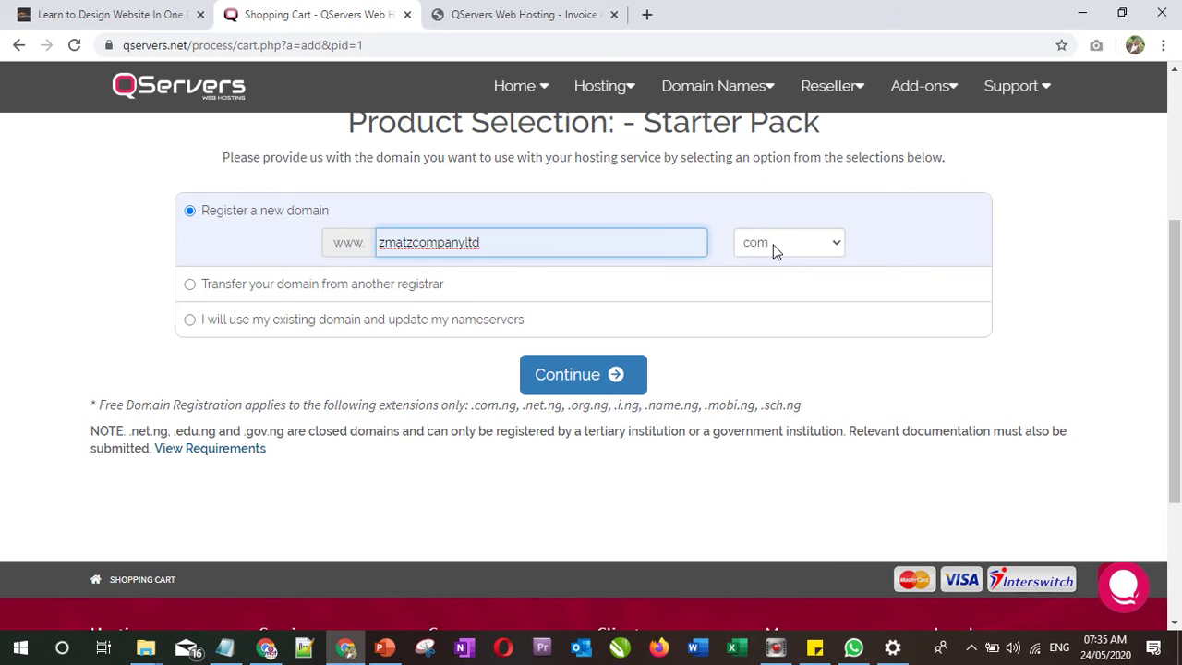
pyautogui.click(586, 370)
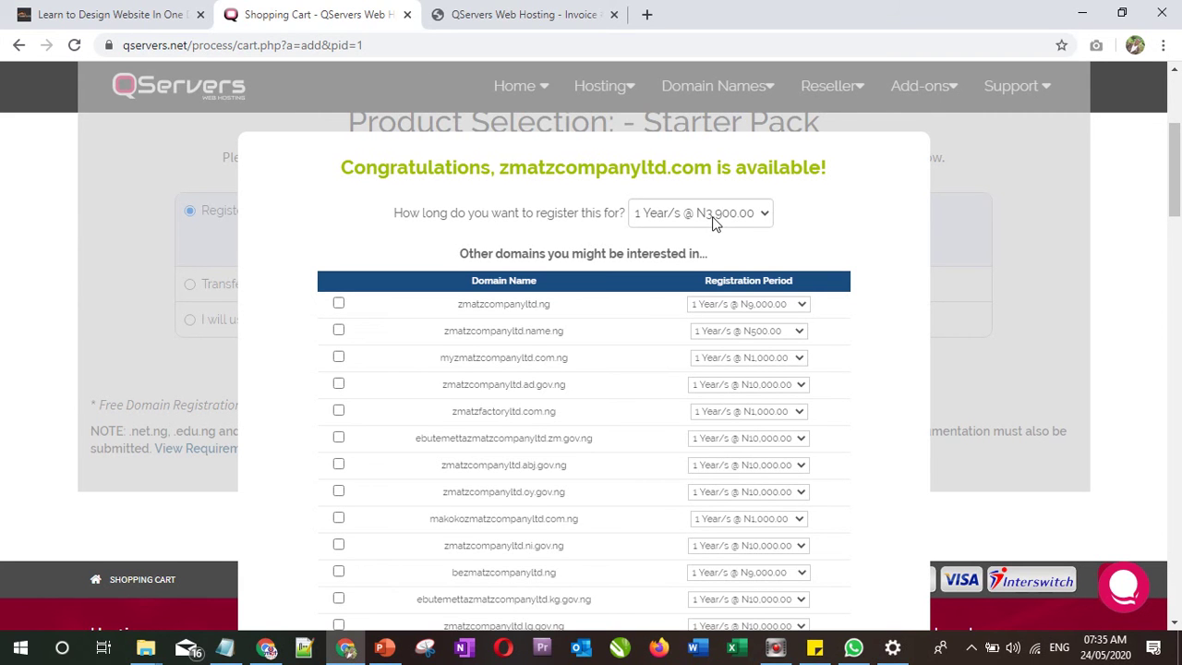
pyautogui.scroll(4, 713, 217)
pyautogui.scroll(-4, 713, 217)
pyautogui.scroll(5, 778, 367)
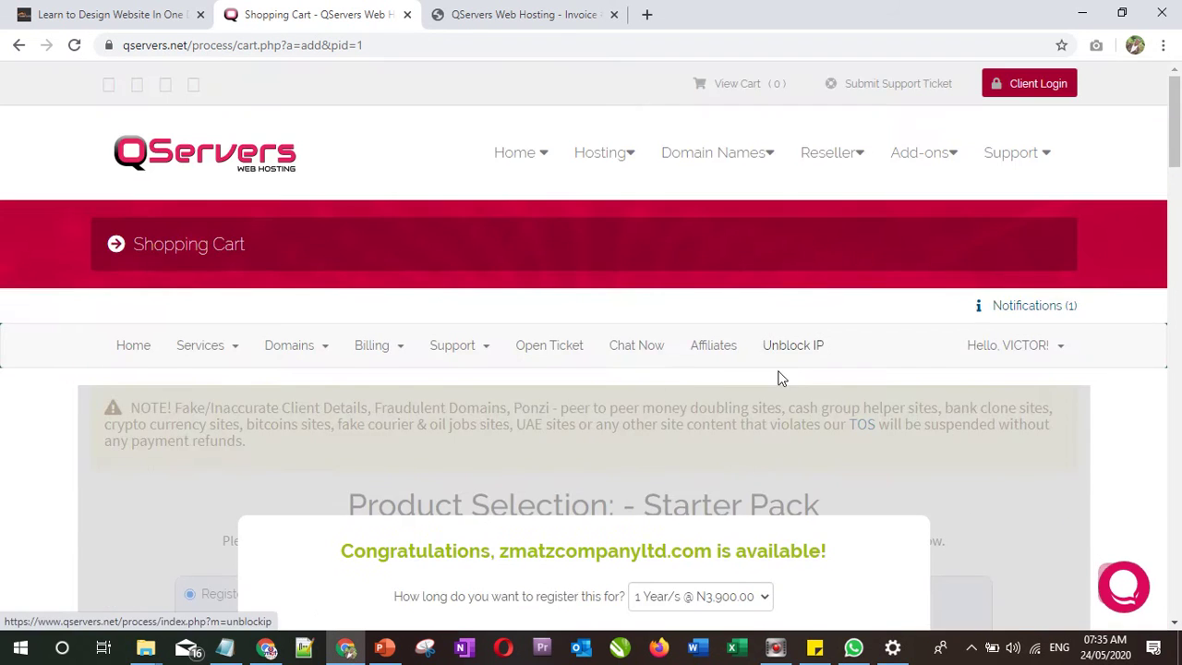
pyautogui.scroll(-15, 804, 388)
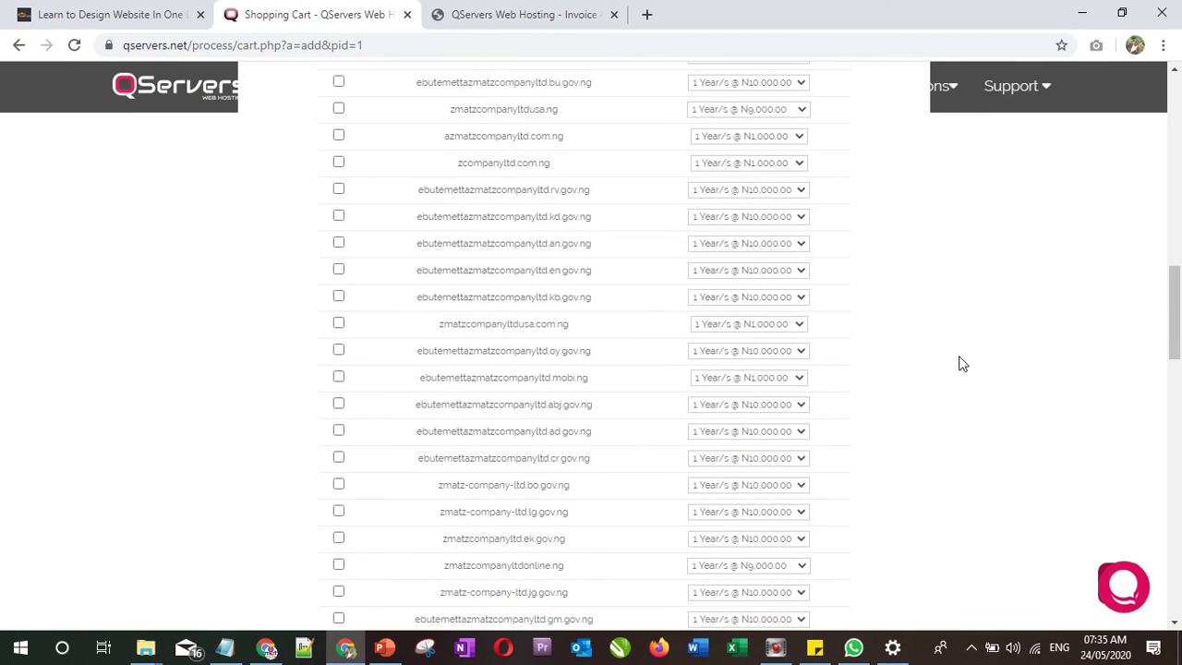
pyautogui.scroll(-4, 504, 382)
pyautogui.scroll(20, 343, 300)
pyautogui.scroll(-20, 340, 348)
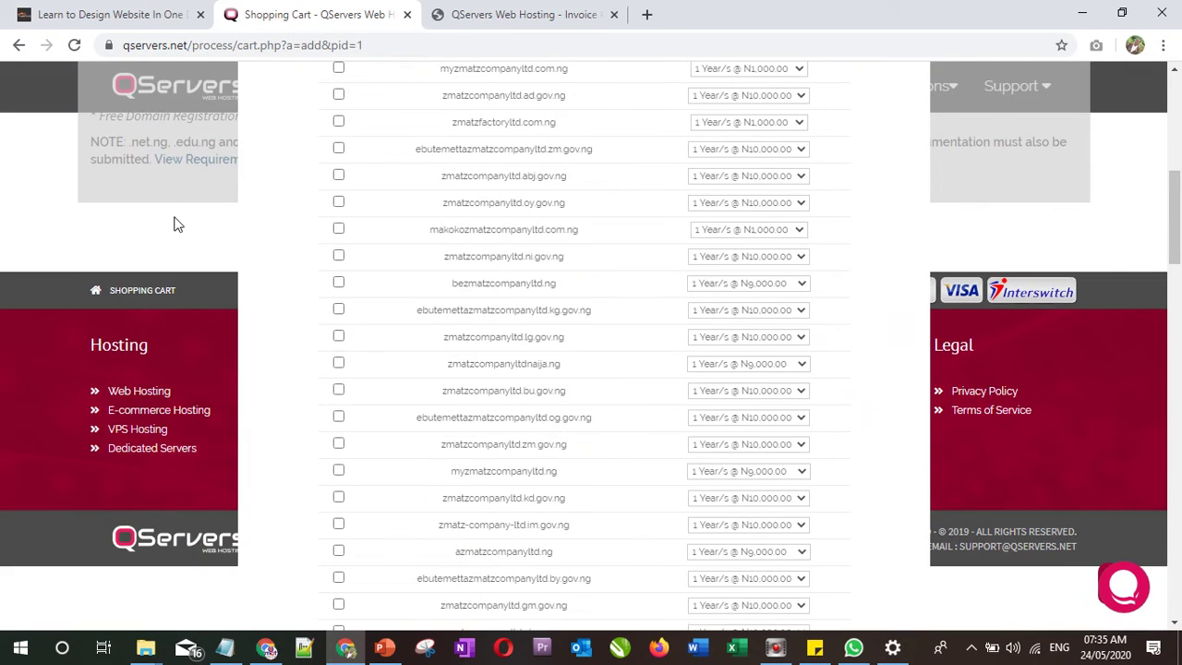
pyautogui.scroll(20, 391, 232)
# Go back to the hosting package list and order the Starter Pack again.
pyautogui.click(18, 48)
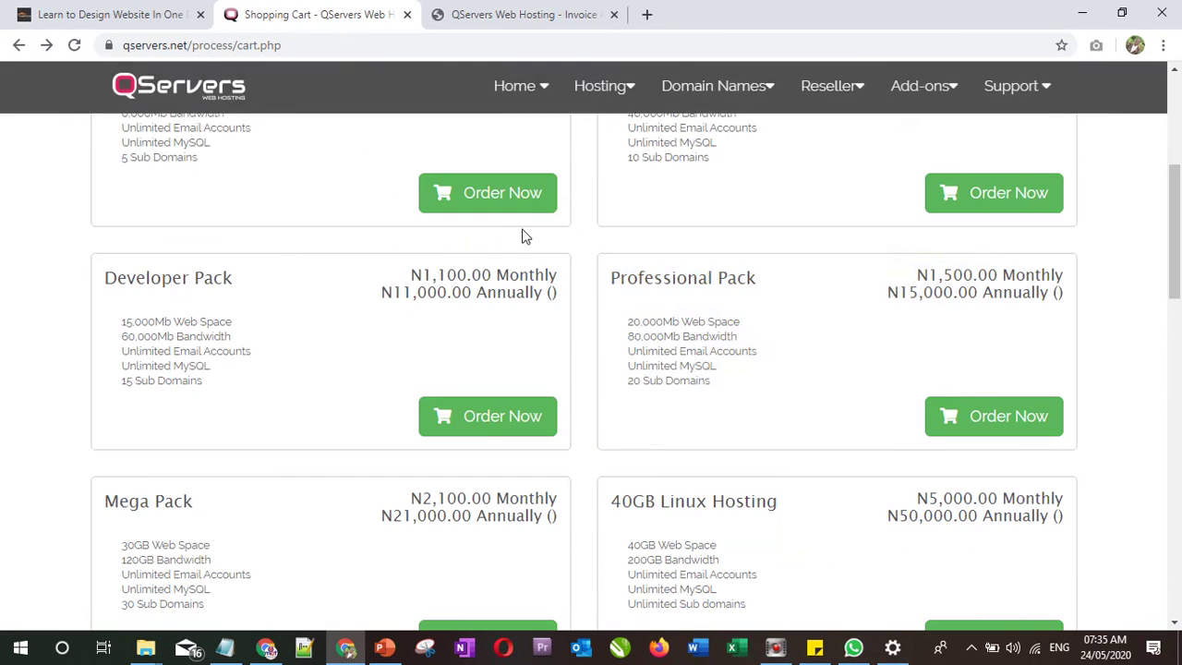
pyautogui.scroll(-3, 503, 466)
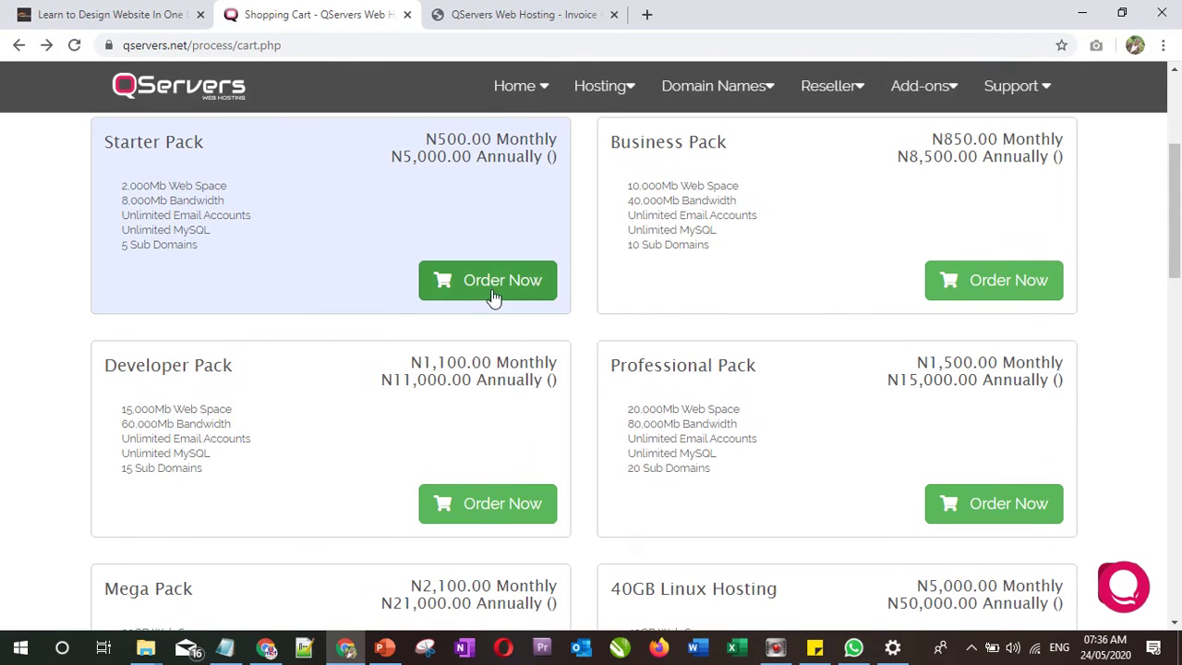
pyautogui.click(493, 290)
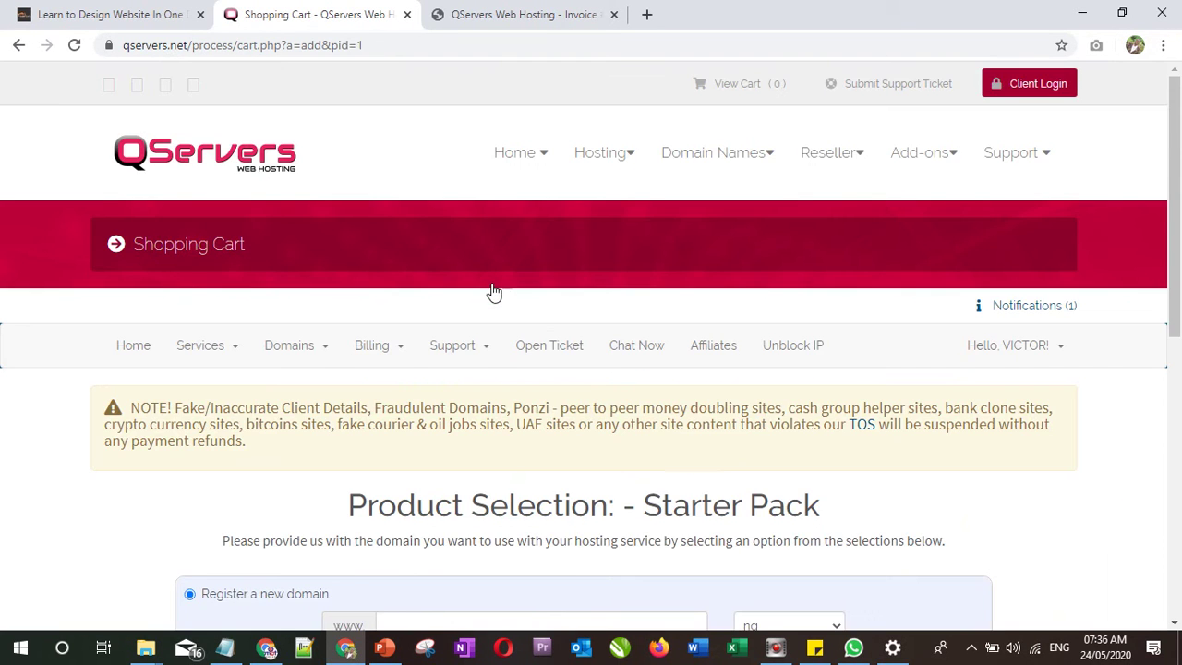
# Enter zmatzcompanyltd with the .com.ng extension as the new domain and check its availability.
pyautogui.scroll(-4, 688, 454)
pyautogui.click(545, 250)
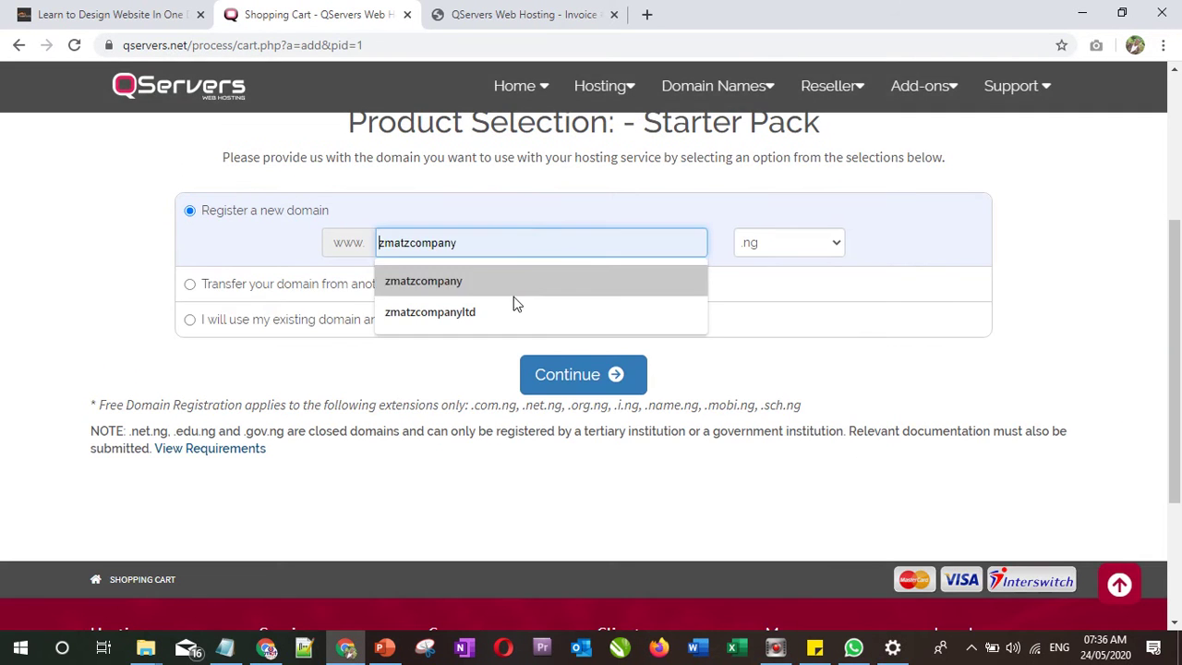
pyautogui.click(514, 311)
pyautogui.click(775, 242)
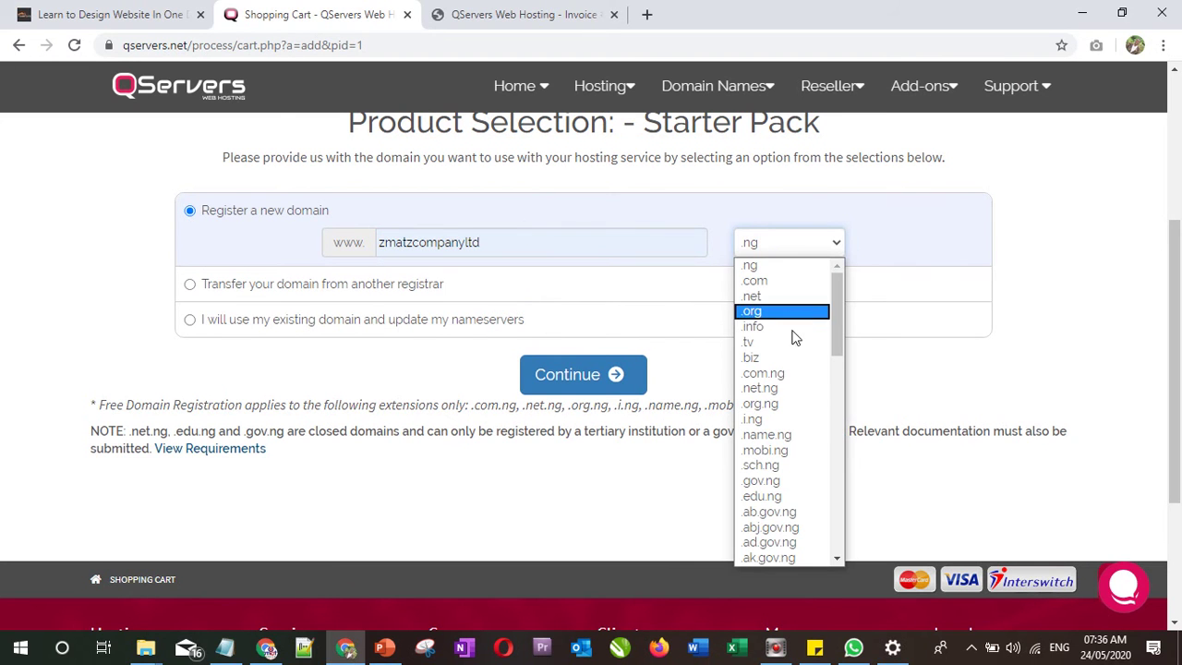
pyautogui.click(798, 374)
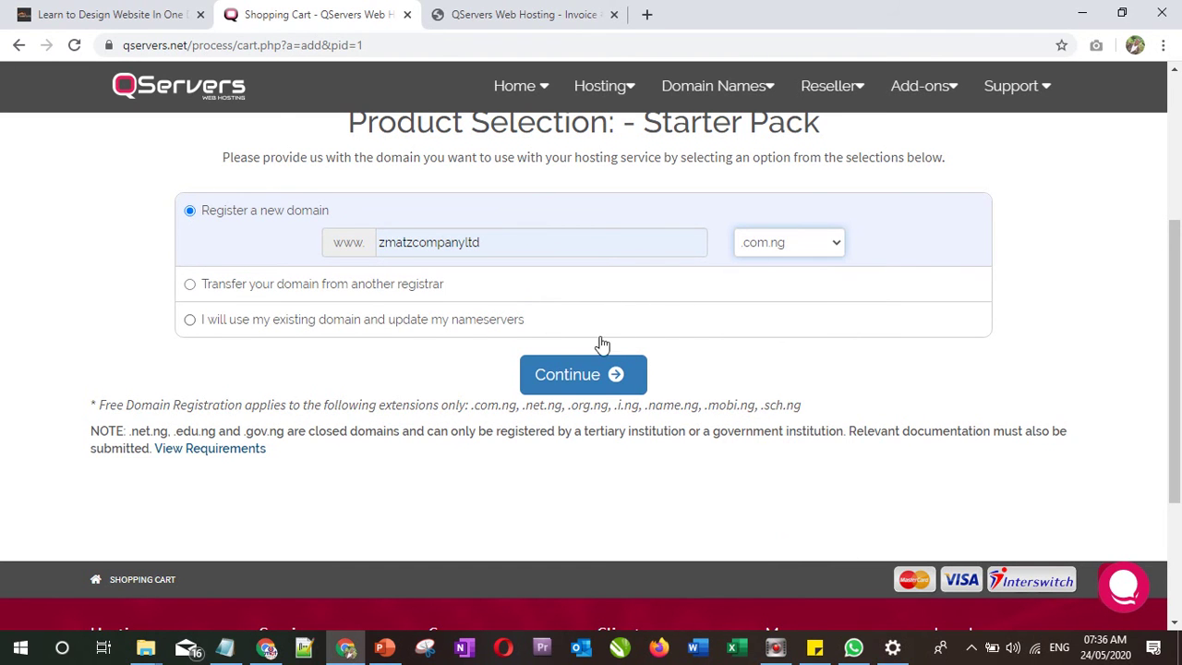
pyautogui.click(579, 374)
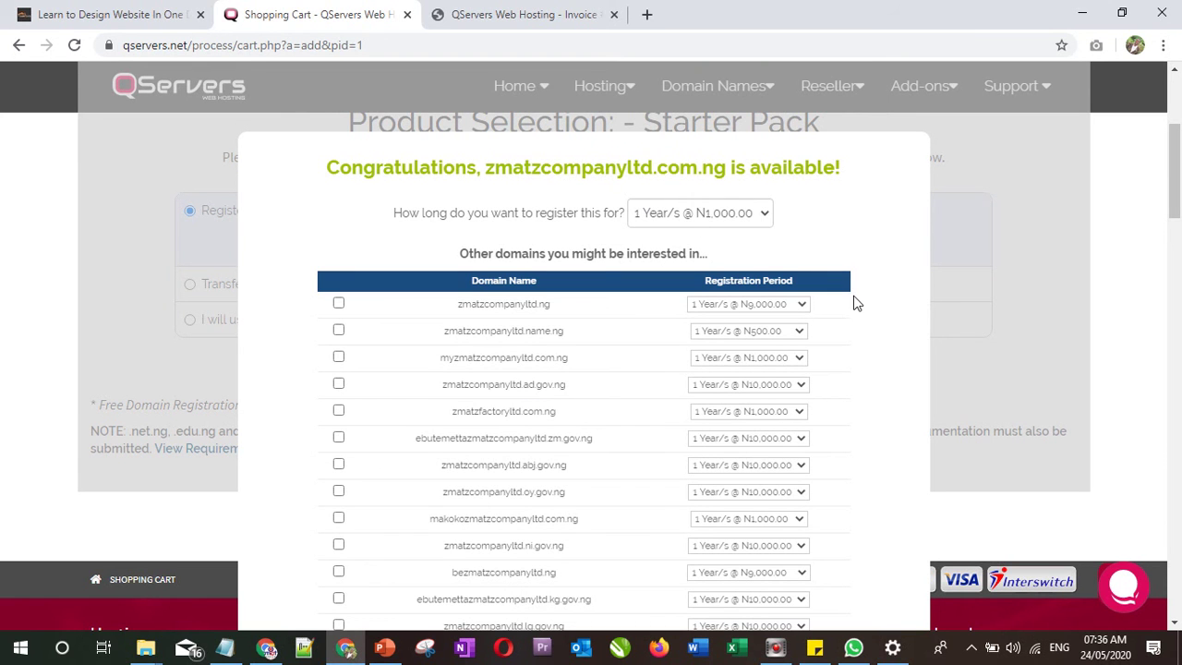
# Continue with the one-year registration of zmatzcompanyltd.com.ng, without adding any suggested domains, to reach the billing cycle options.
pyautogui.scroll(-20, 854, 303)
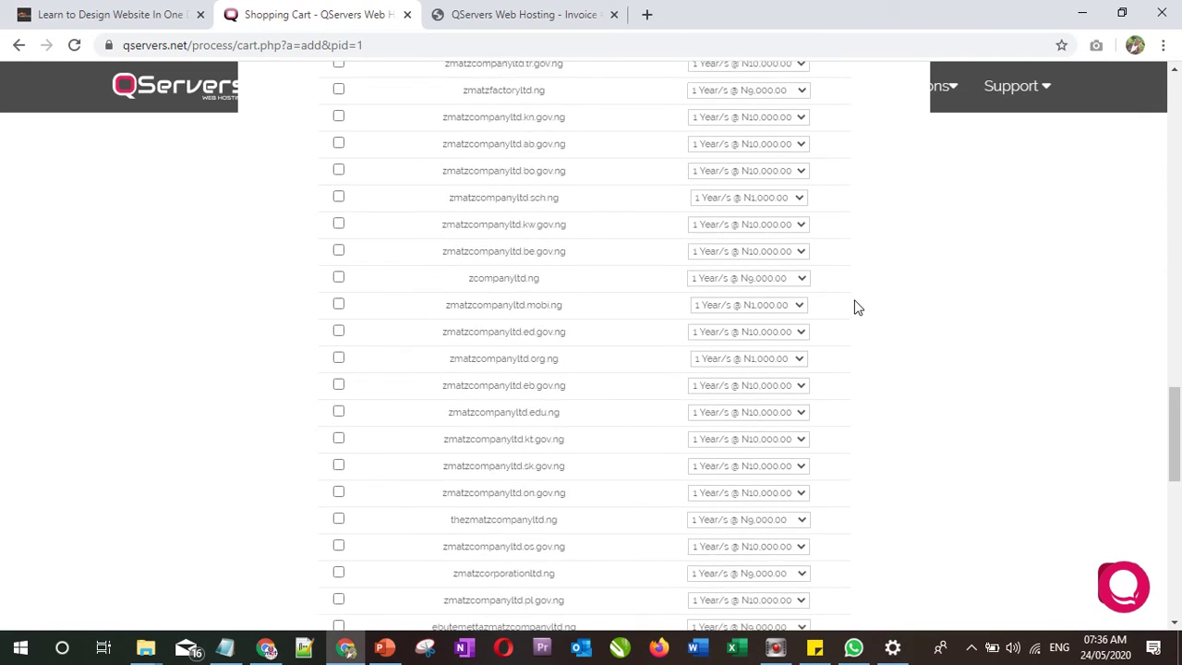
pyautogui.scroll(-10, 854, 316)
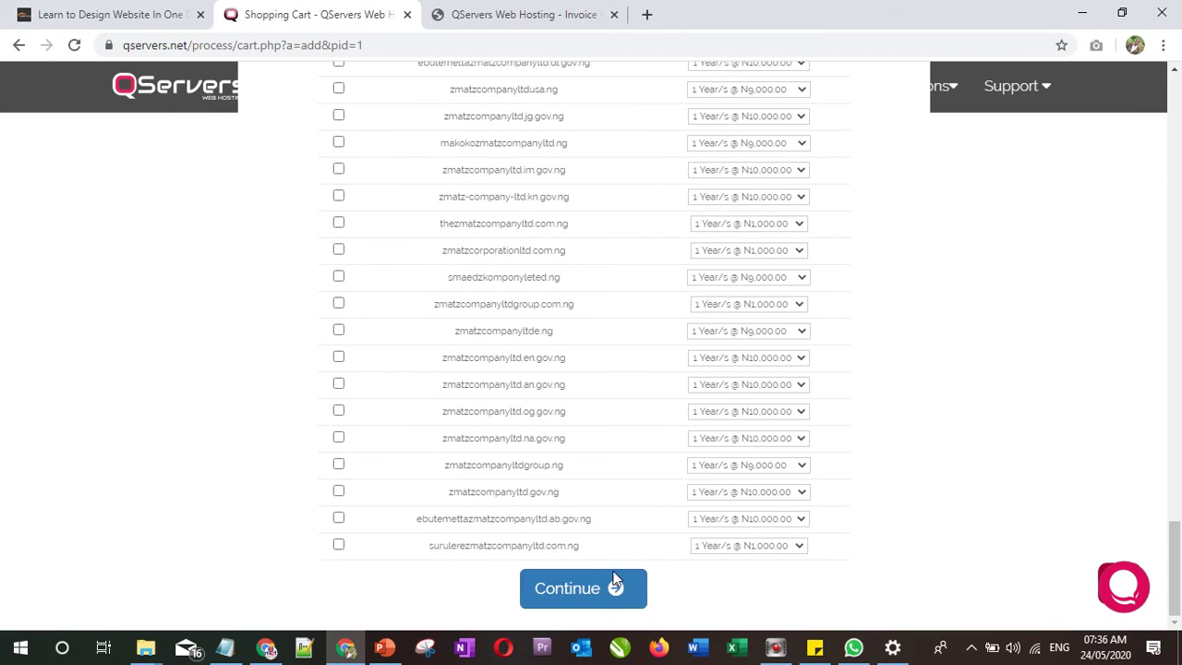
pyautogui.click(588, 584)
pyautogui.scroll(-10, 696, 415)
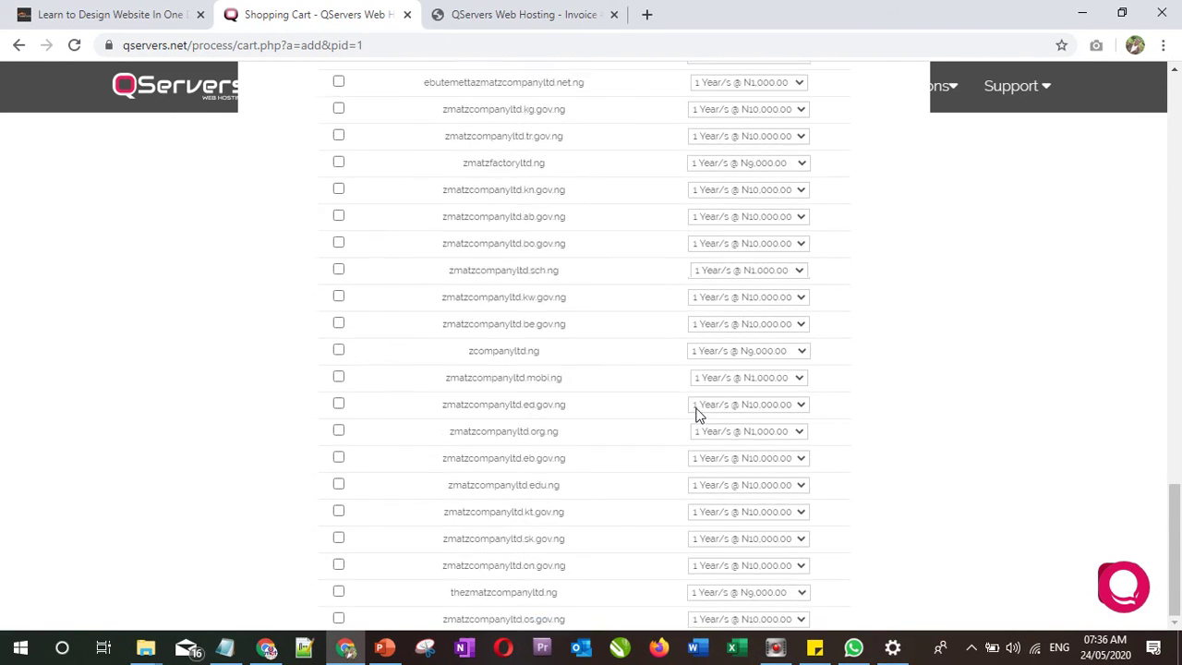
pyautogui.scroll(6, 429, 286)
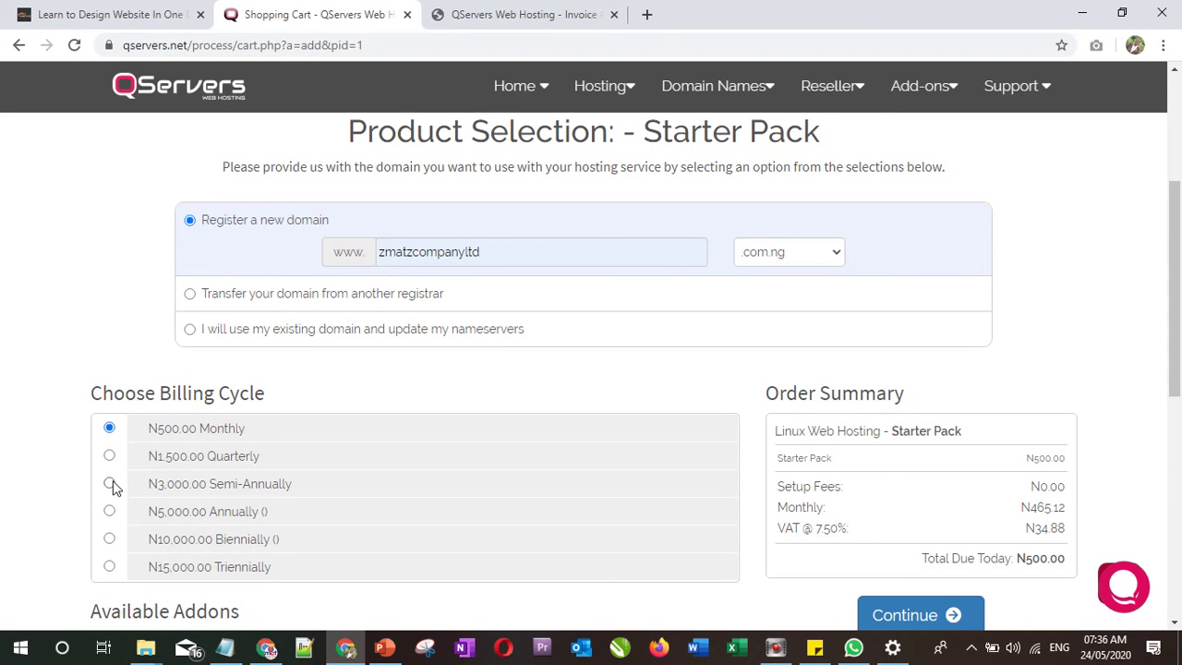
# Choose the N5,000.00 annual billing cycle and continue past the domain configuration without adding DNS Management.
pyautogui.click(109, 511)
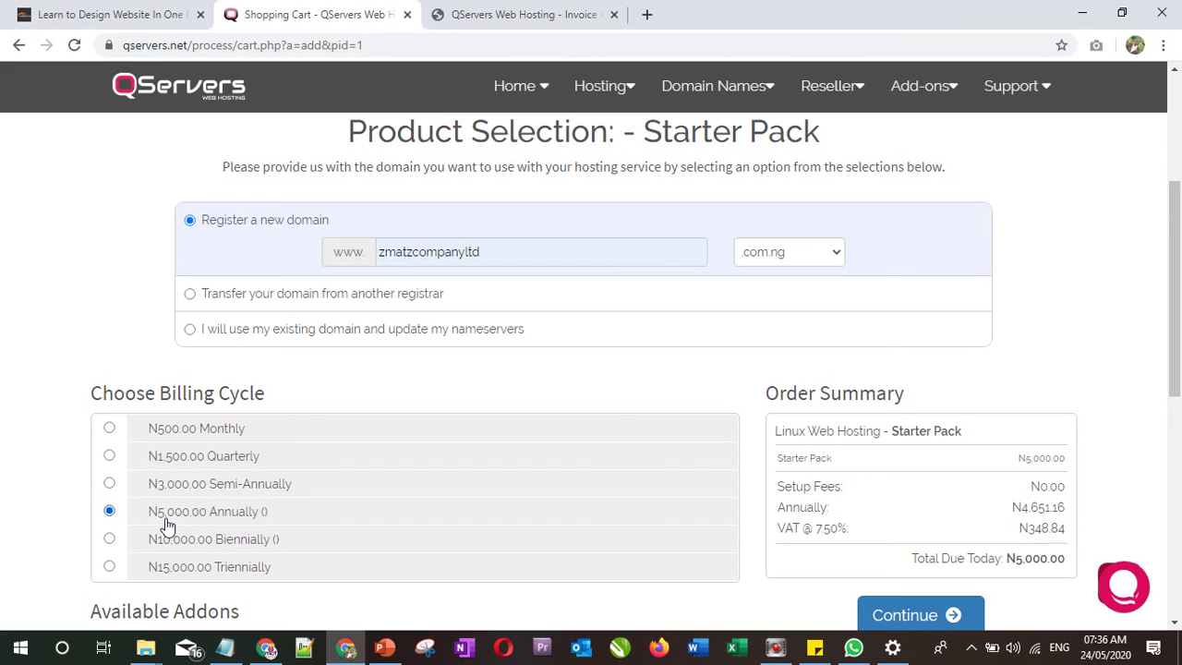
pyautogui.click(781, 257)
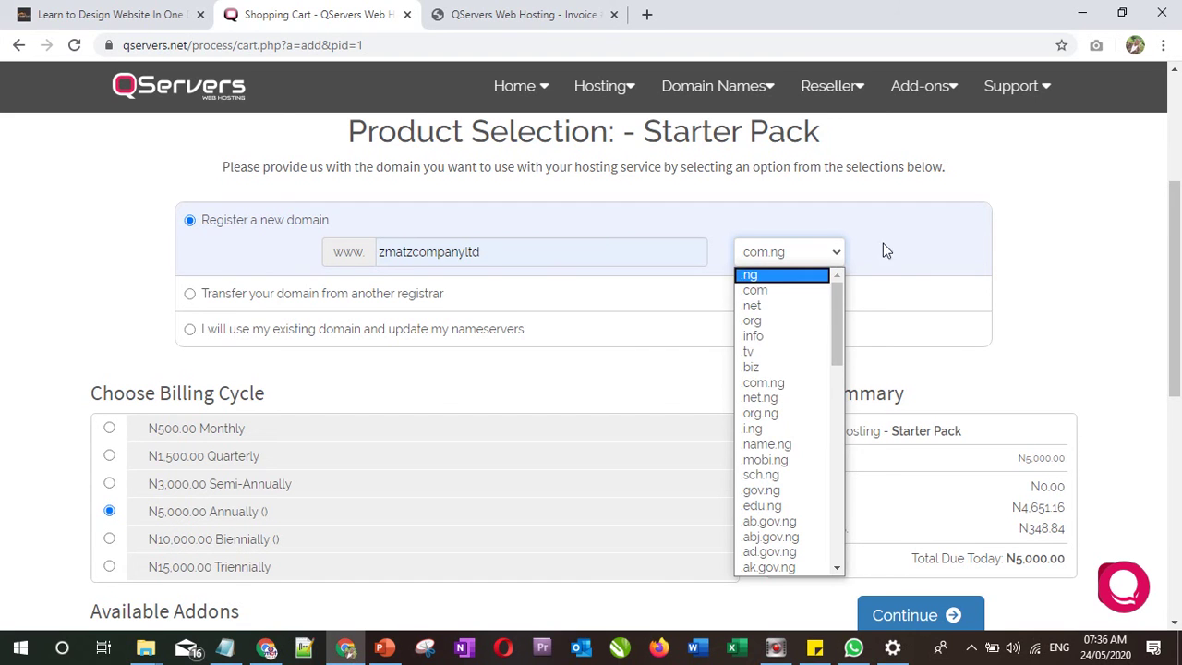
pyautogui.click(913, 238)
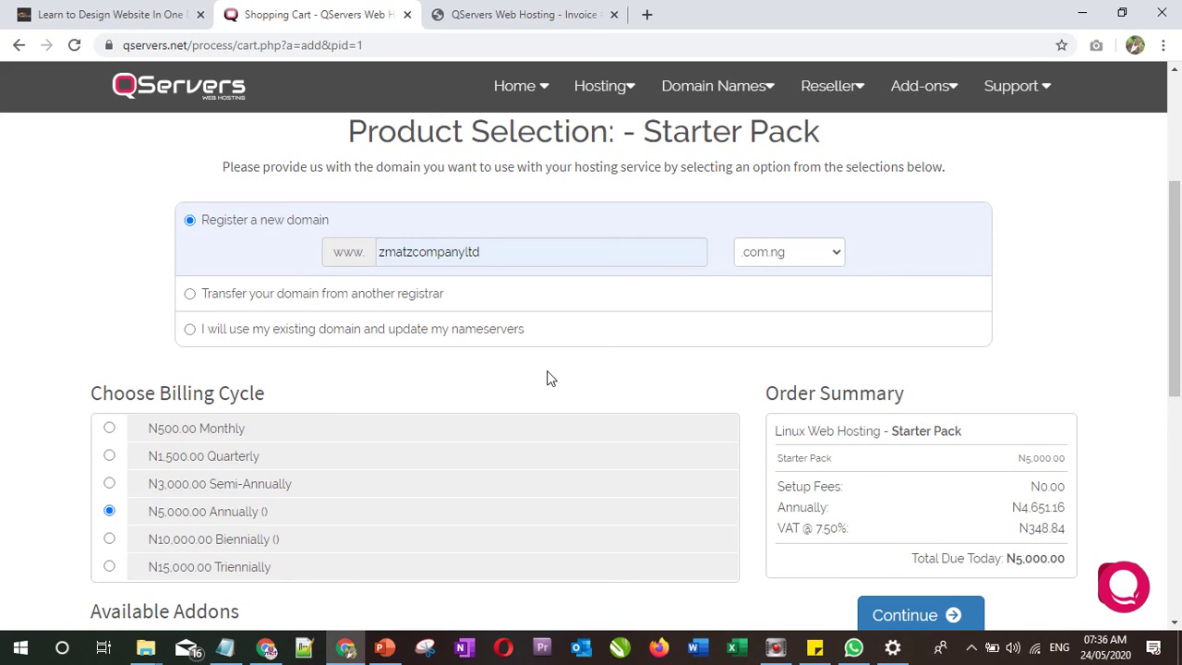
pyautogui.scroll(4, 813, 369)
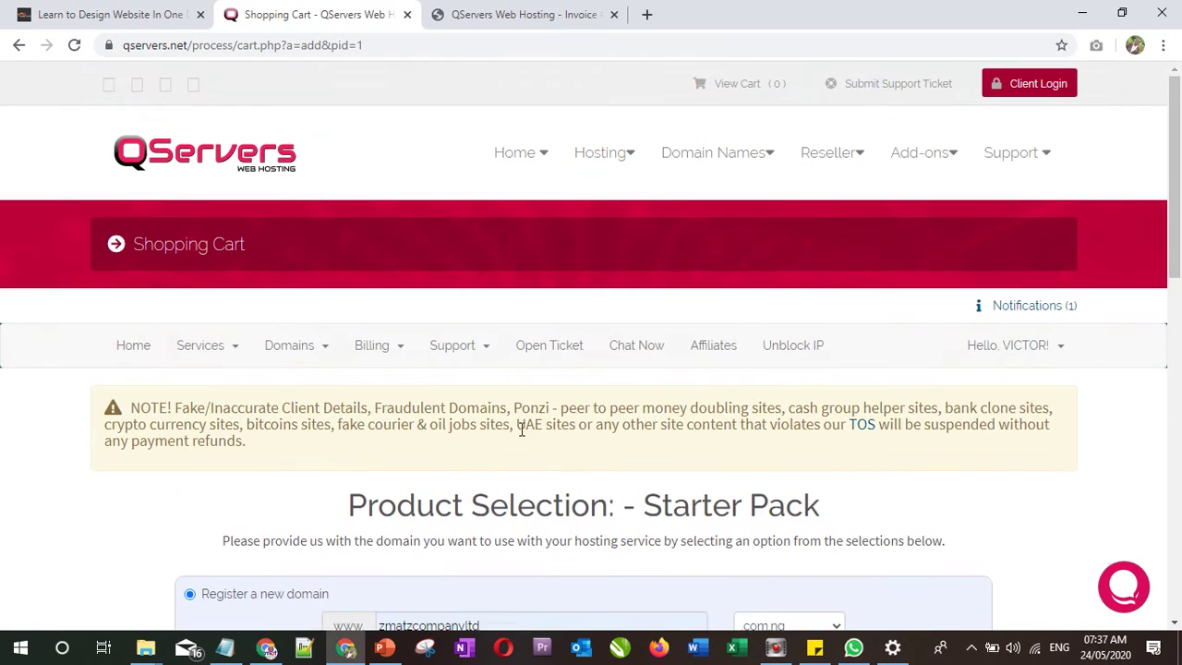
pyautogui.scroll(-4, 616, 414)
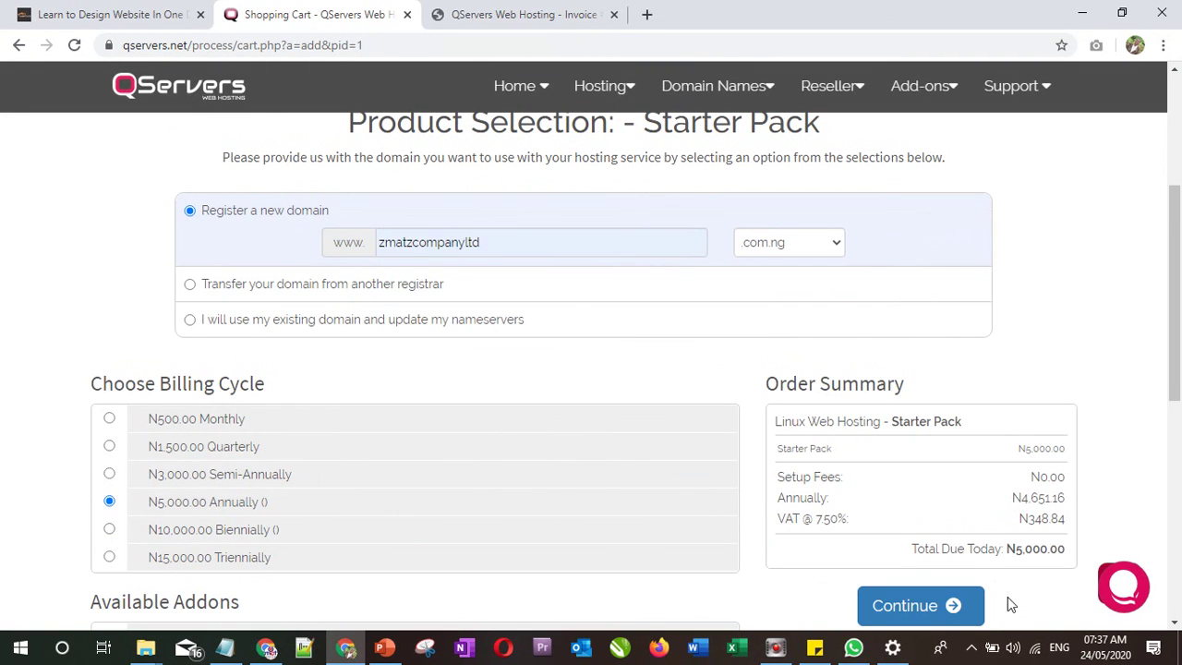
pyautogui.click(897, 605)
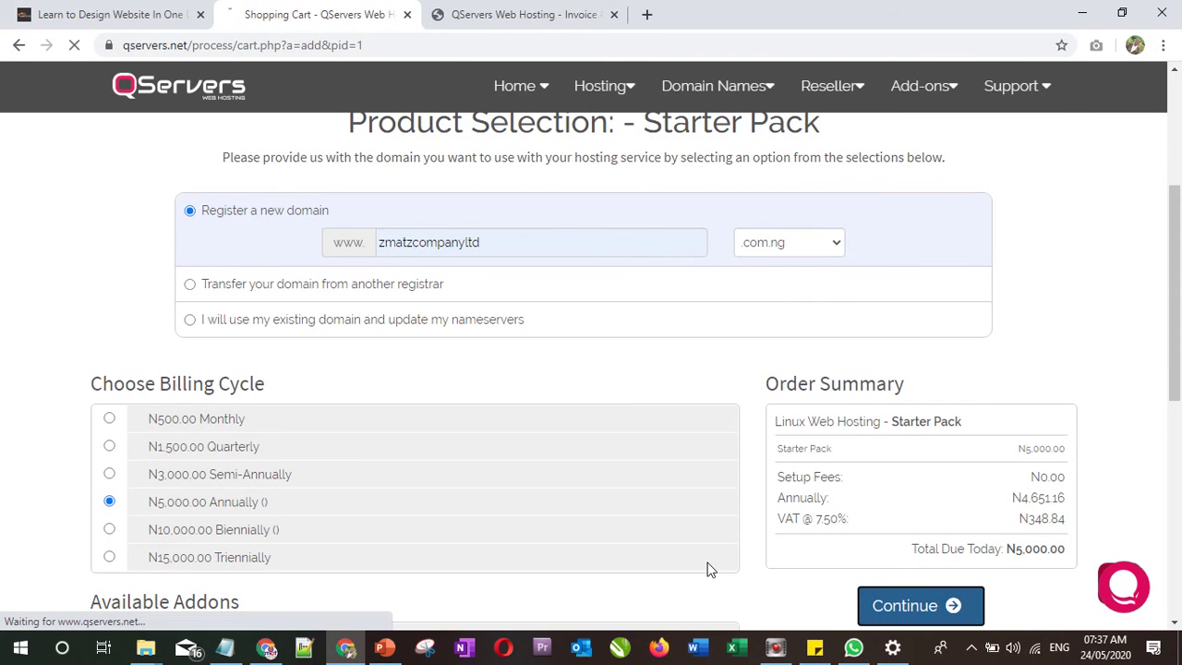
pyautogui.scroll(-4, 819, 403)
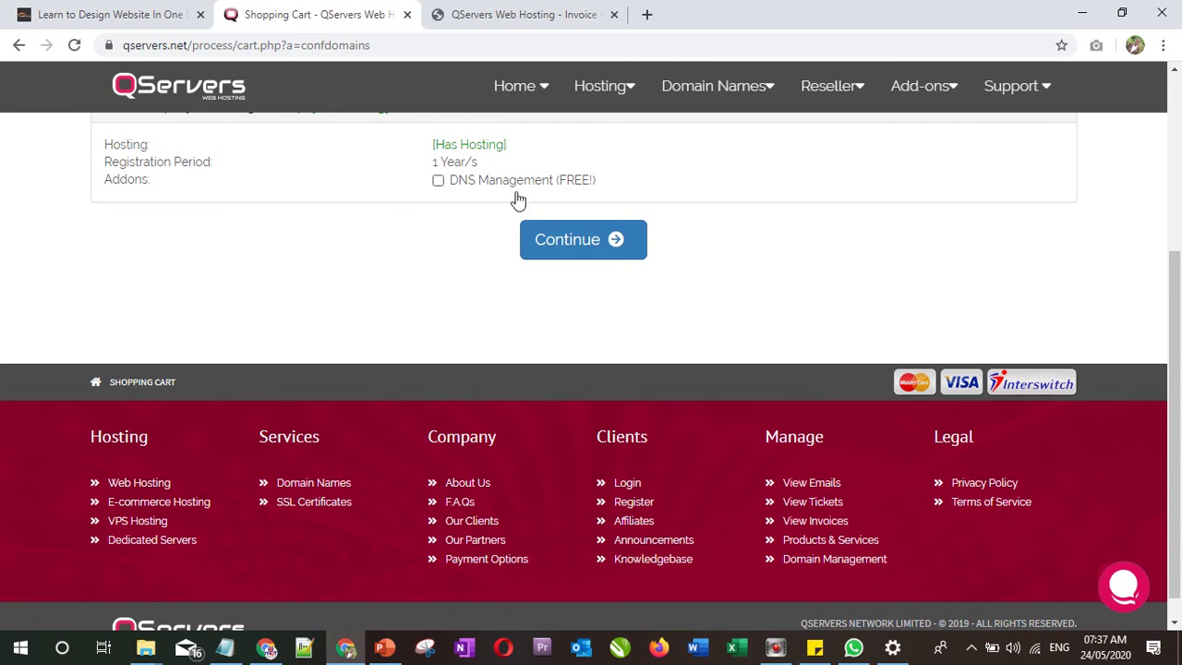
pyautogui.click(615, 235)
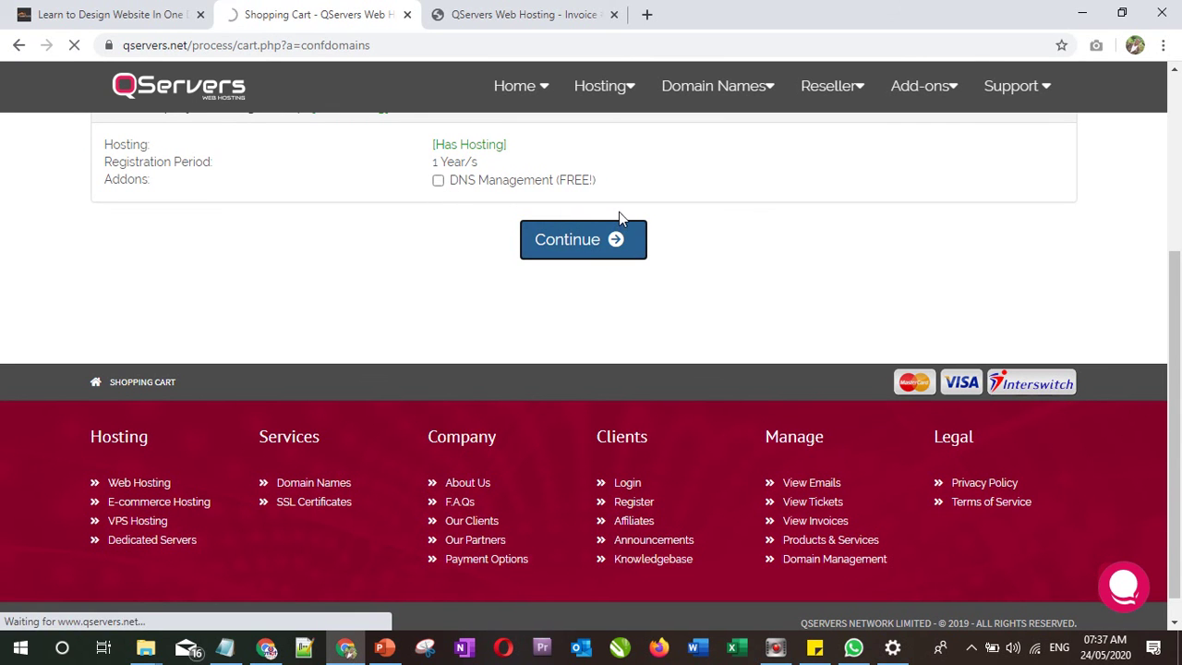
# Review the ordered items, charges, customer details and payment options on the checkout page.
pyautogui.scroll(-10, 647, 294)
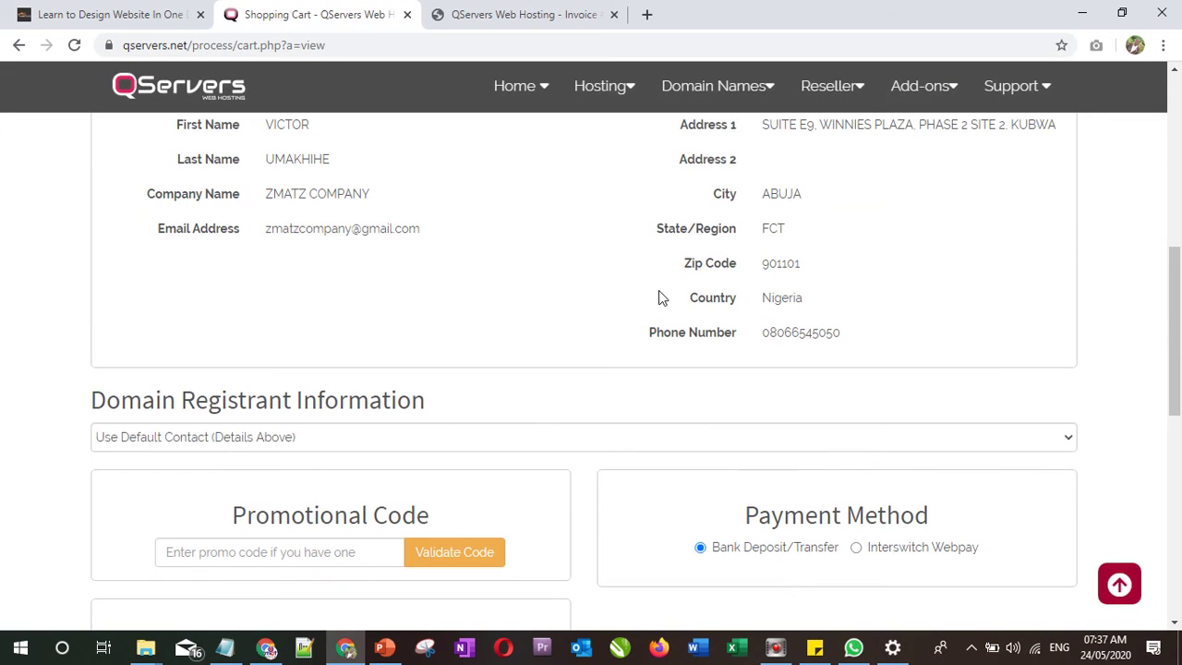
pyautogui.scroll(3, 649, 296)
pyautogui.scroll(-6, 672, 298)
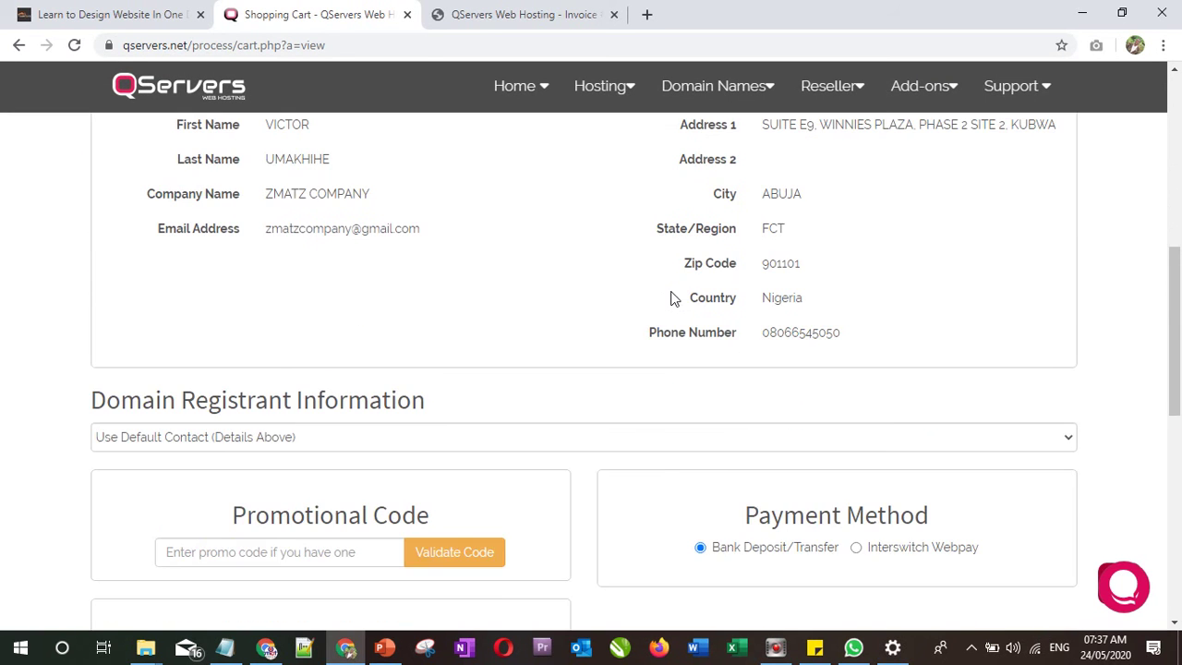
pyautogui.scroll(-3, 886, 296)
pyautogui.scroll(8, 905, 296)
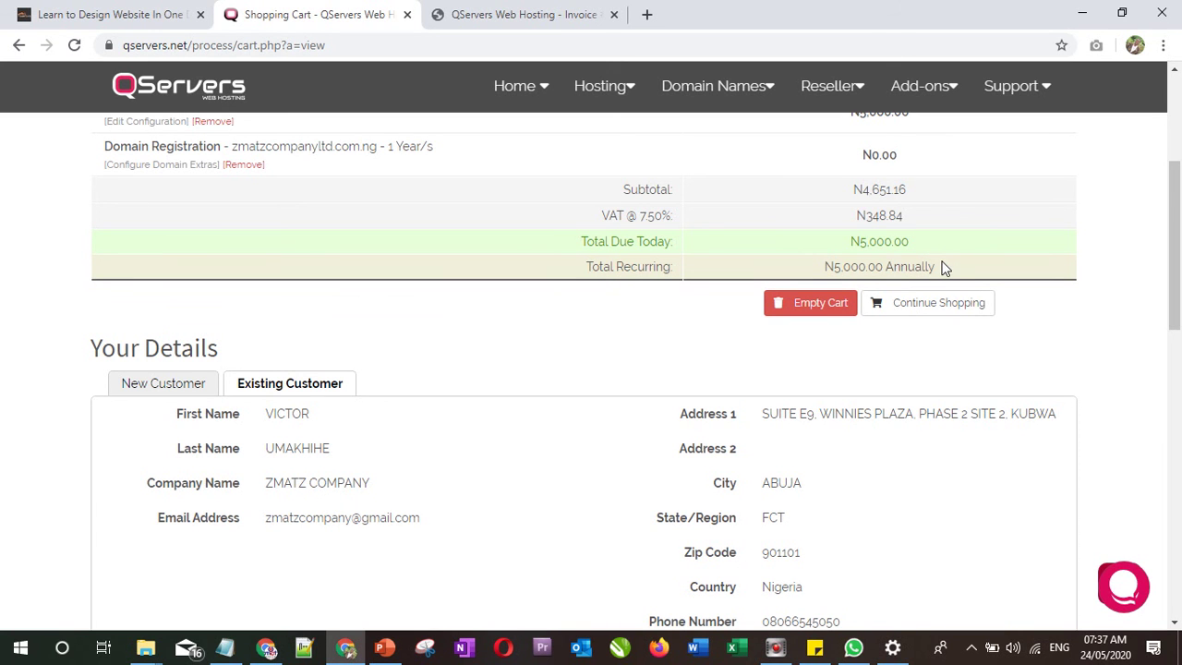
pyautogui.scroll(4, 337, 305)
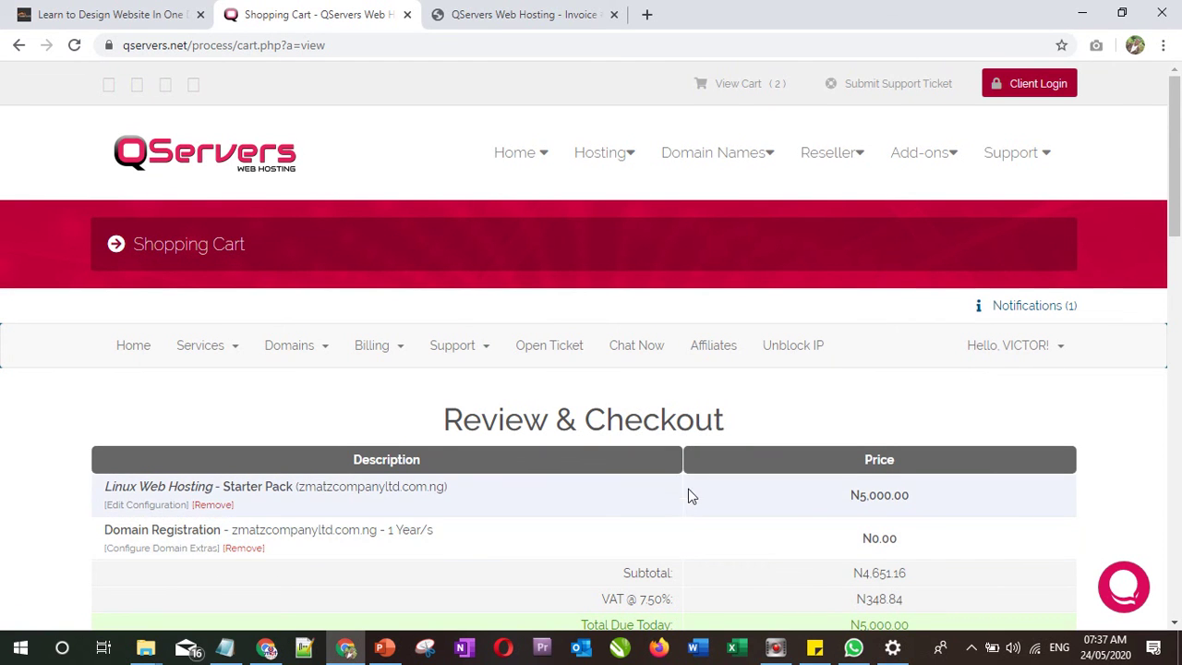
pyautogui.scroll(-4, 702, 480)
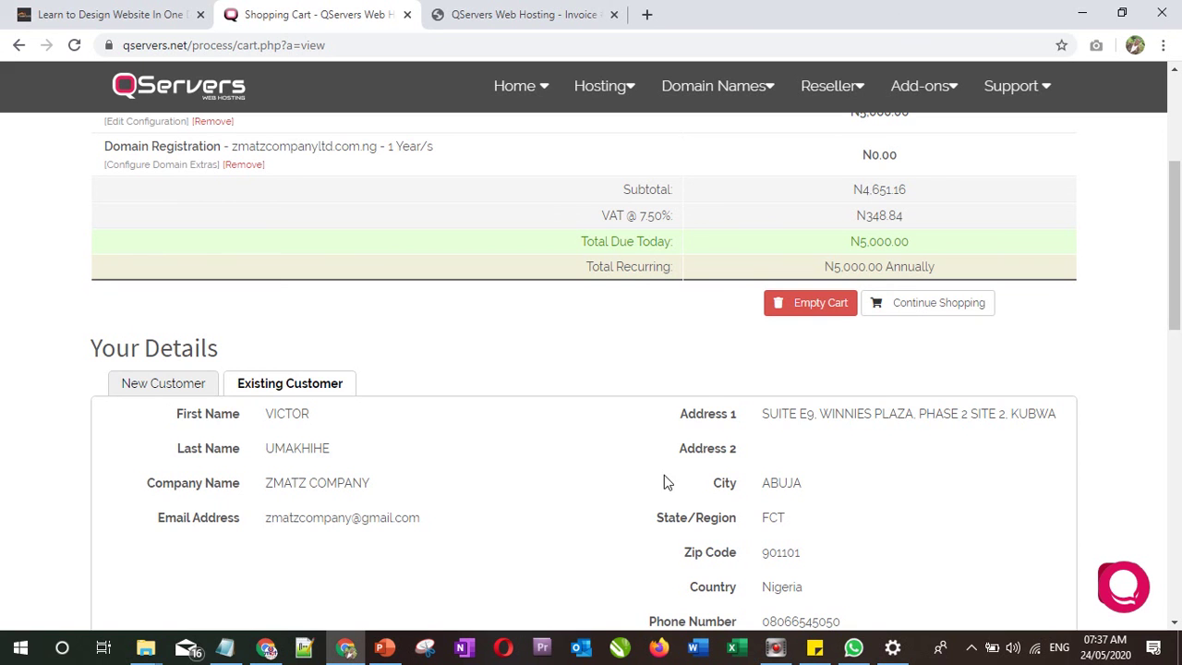
# Keep Bank Deposit/Transfer as the payment method, agree to the Terms of Service and check out the order.
pyautogui.click(1171, 217)
pyautogui.moveTo(1171, 217); pyautogui.dragTo(1030, 363)
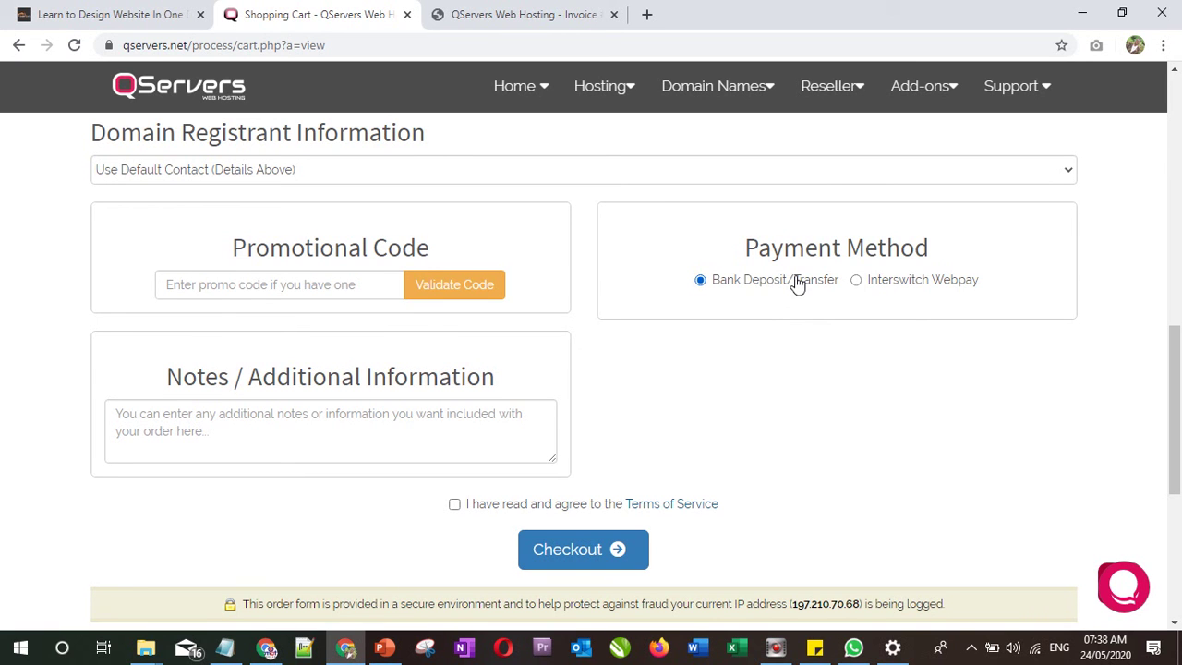
pyautogui.click(454, 505)
pyautogui.click(571, 552)
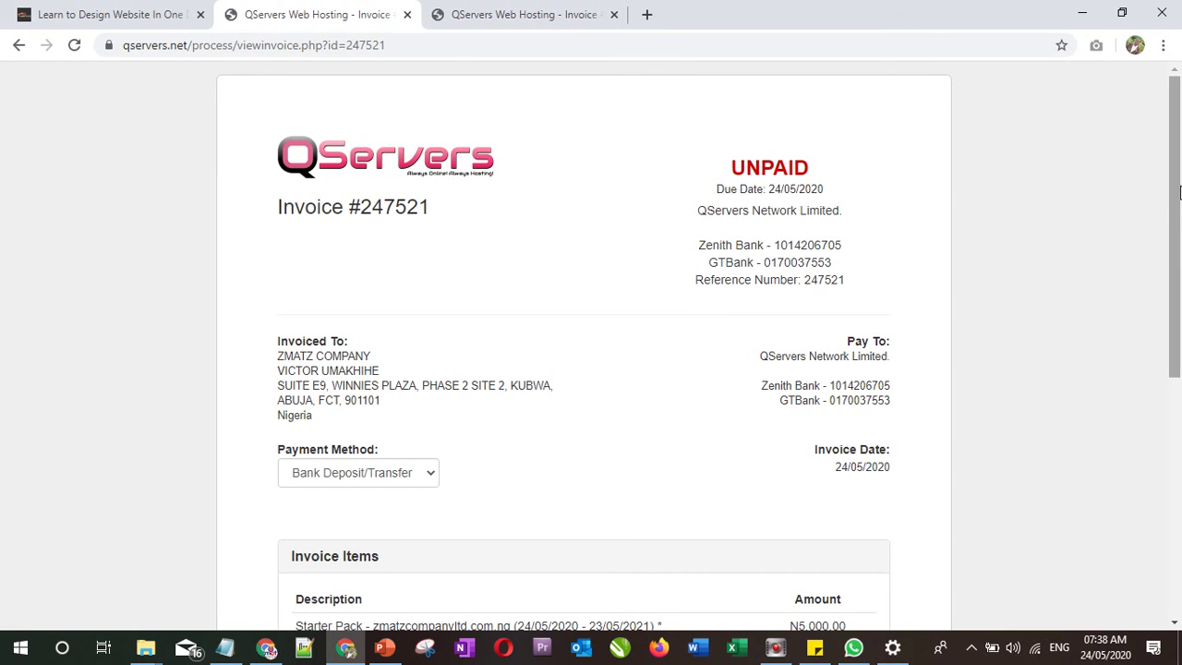
# Examine the invoice's items, total, payment method, bank account details and payment reference number.
pyautogui.moveTo(1175, 189); pyautogui.dragTo(1169, 321)
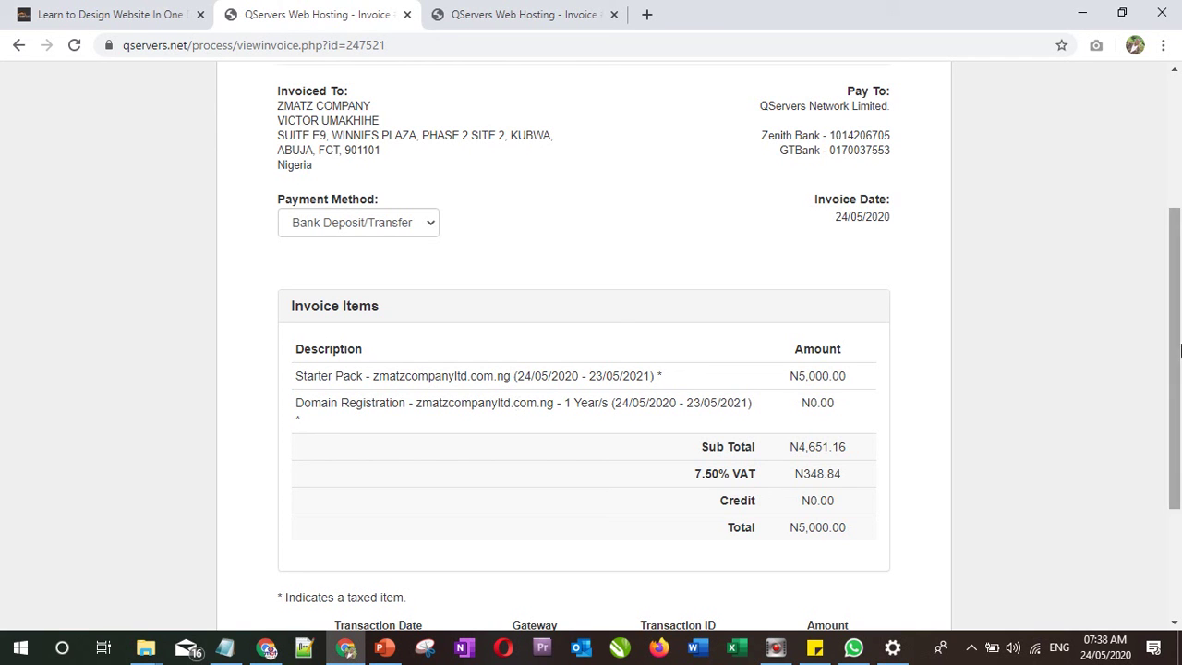
pyautogui.moveTo(1177, 351); pyautogui.dragTo(1177, 238)
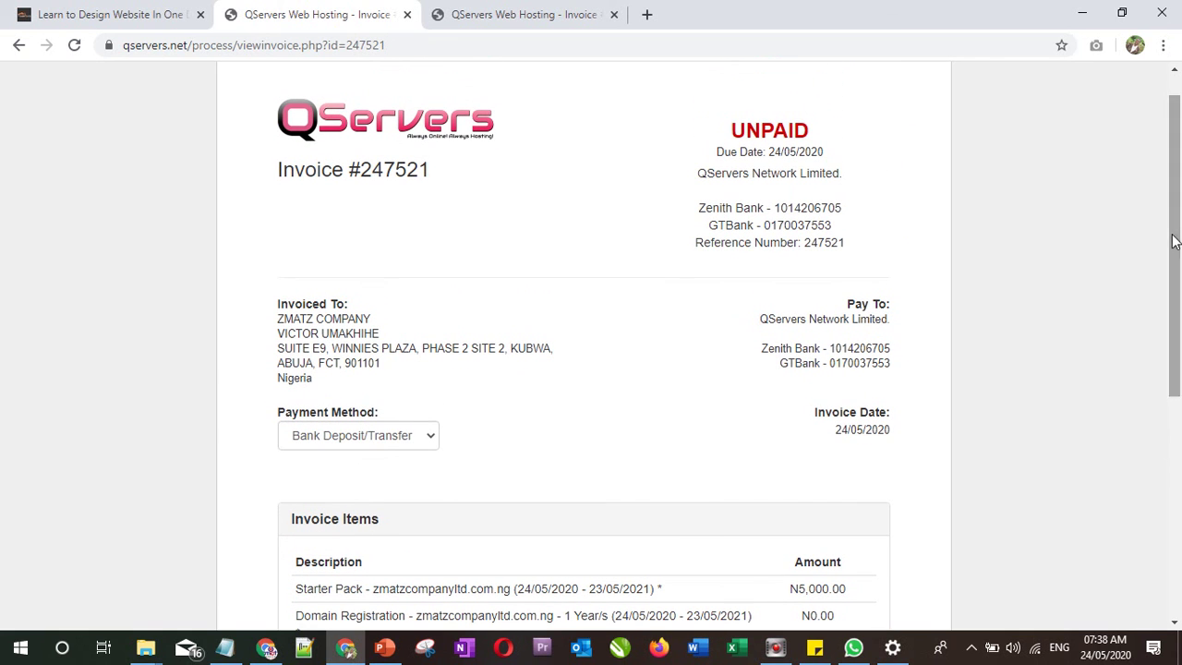
pyautogui.click(387, 437)
pyautogui.click(387, 437)
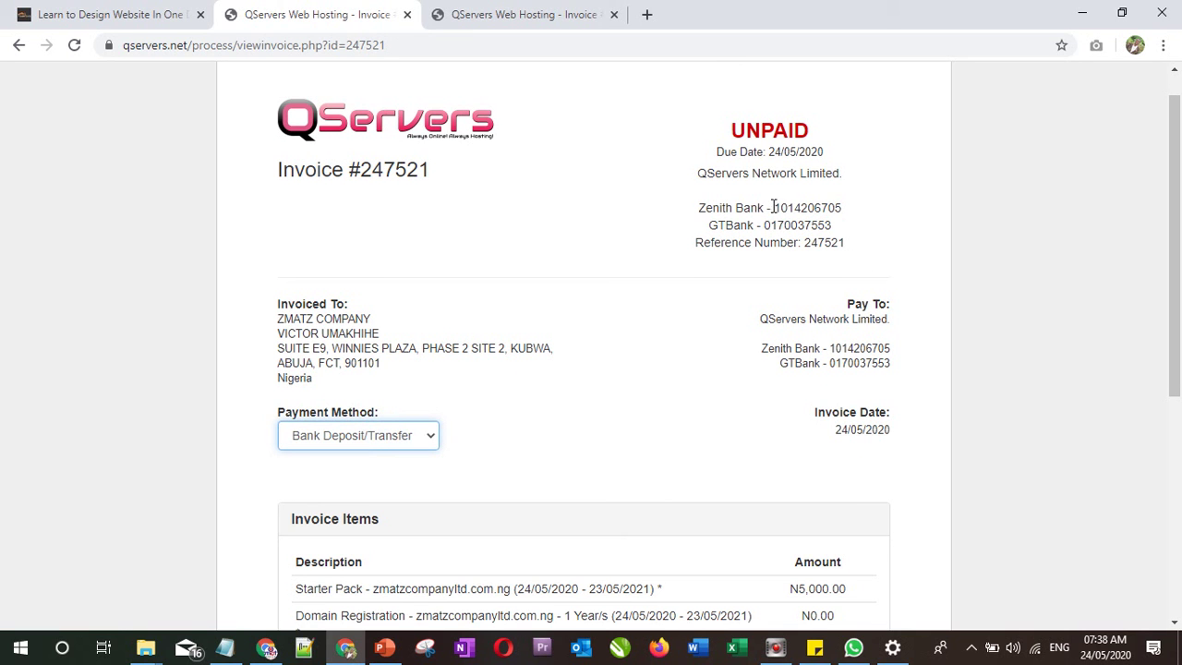
pyautogui.click(859, 212)
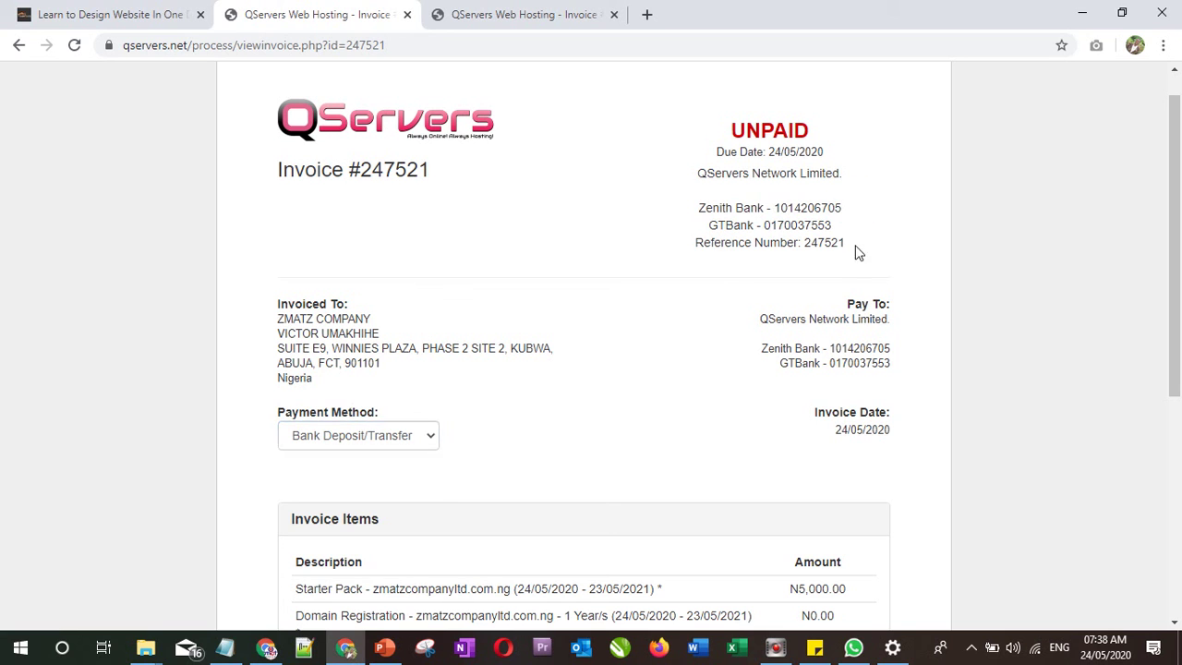
pyautogui.moveTo(848, 245); pyautogui.dragTo(811, 242)
pyautogui.click(884, 247)
pyautogui.scroll(-5, 461, 447)
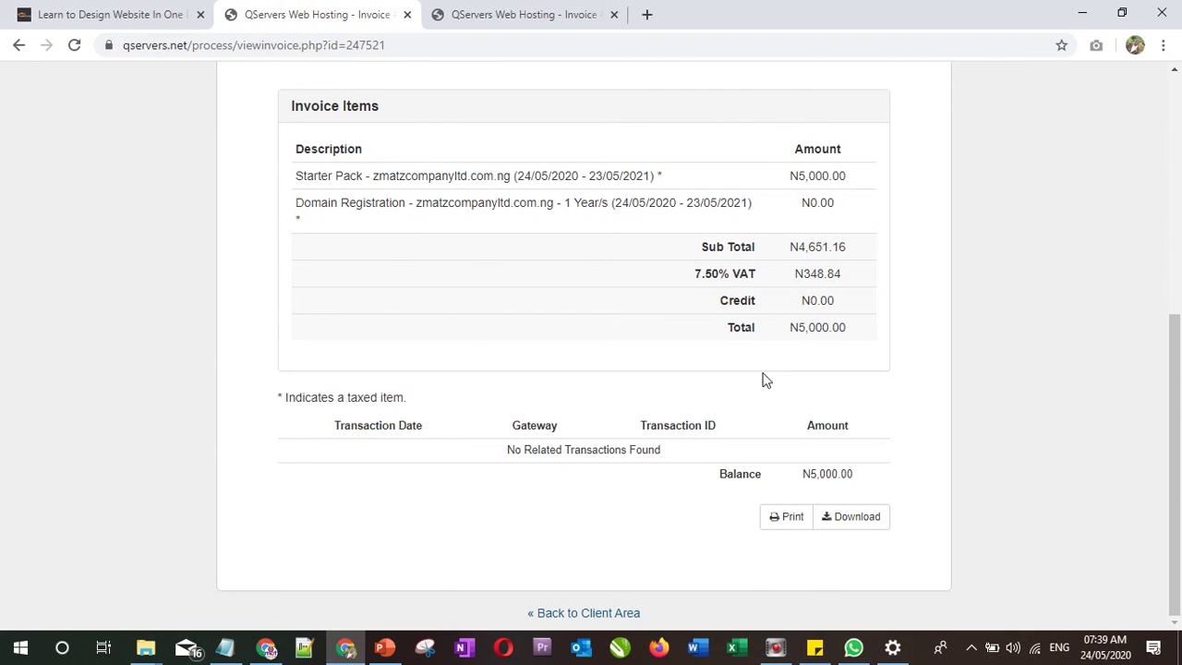
pyautogui.scroll(3, 662, 403)
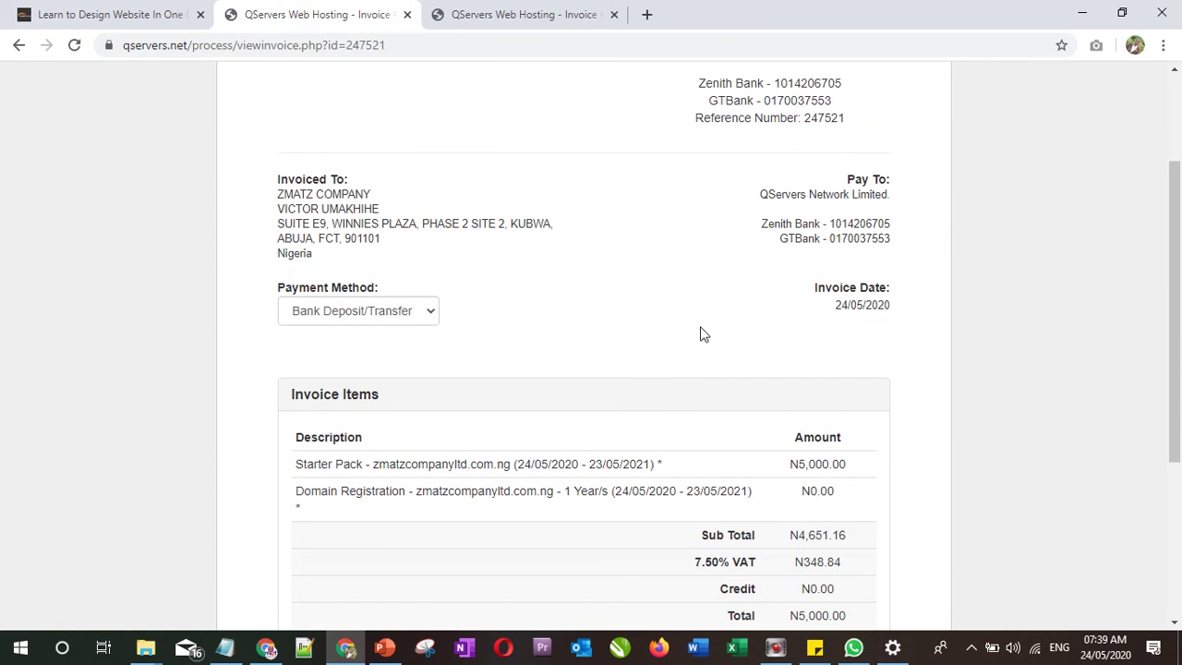
pyautogui.scroll(2, 700, 335)
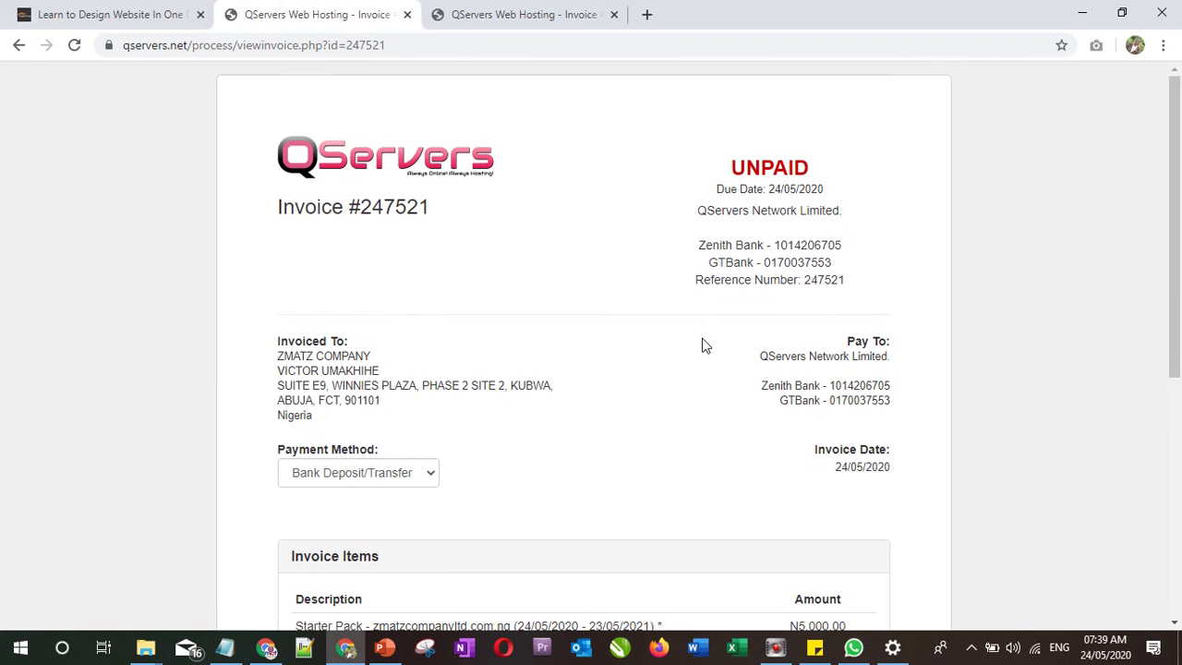
pyautogui.scroll(-3, 628, 420)
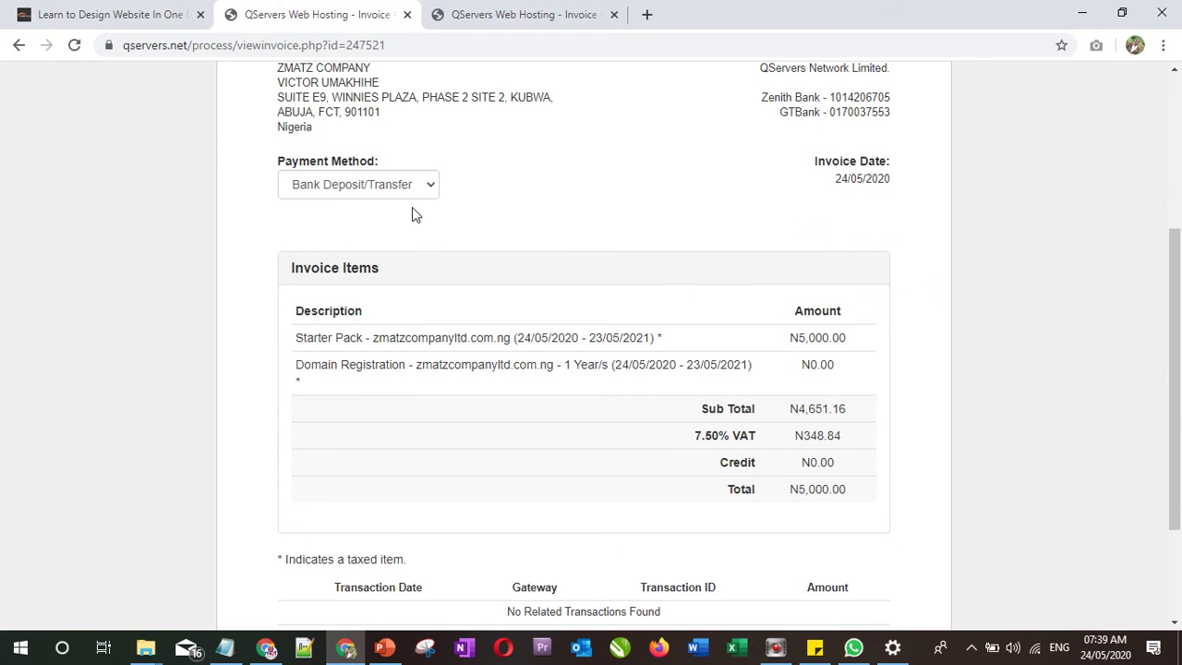
# Change the invoice's payment method to Interswitch Webpay and look over the online payment option and invoice items.
pyautogui.click(342, 185)
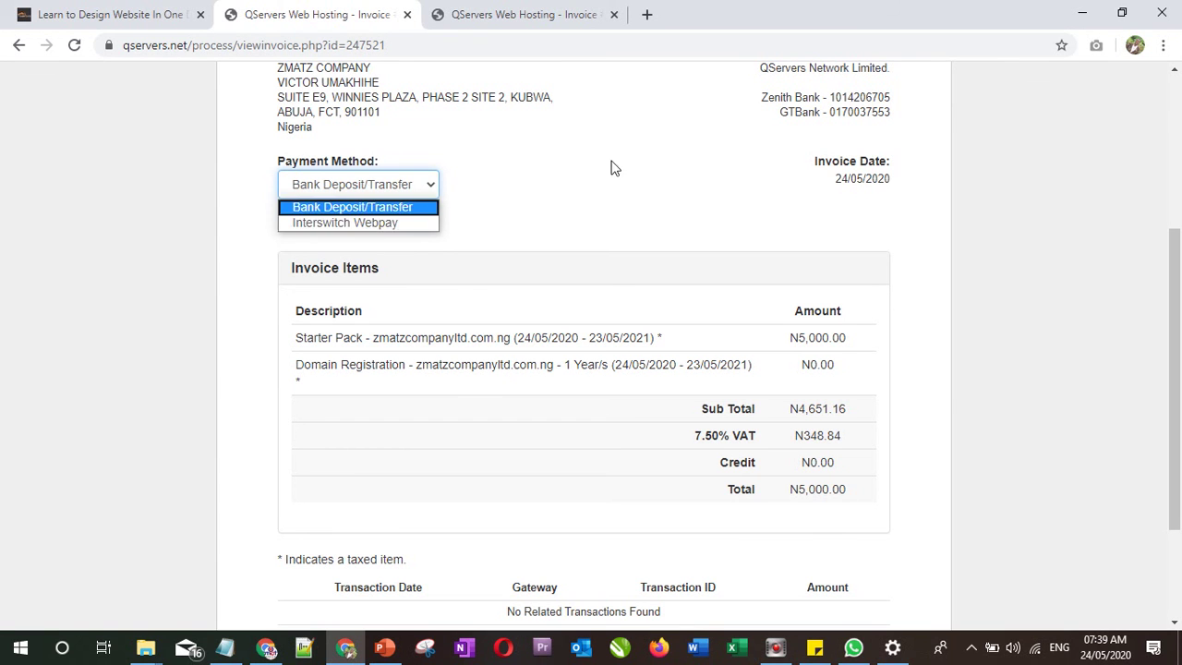
pyautogui.click(382, 223)
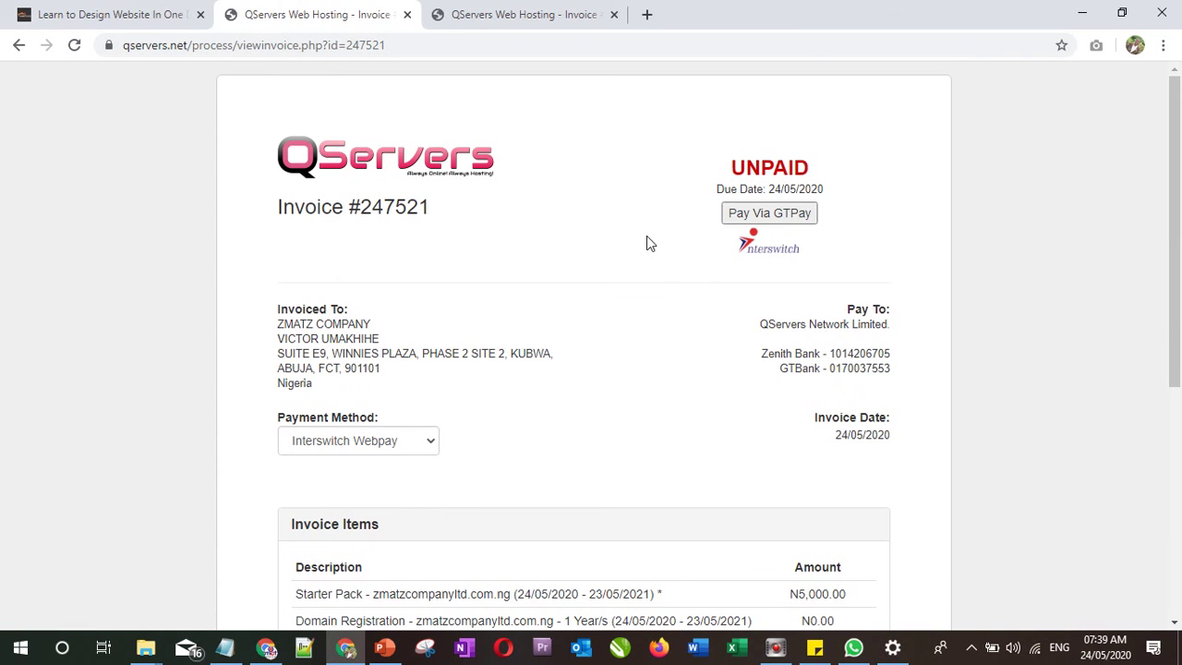
pyautogui.scroll(-3, 566, 420)
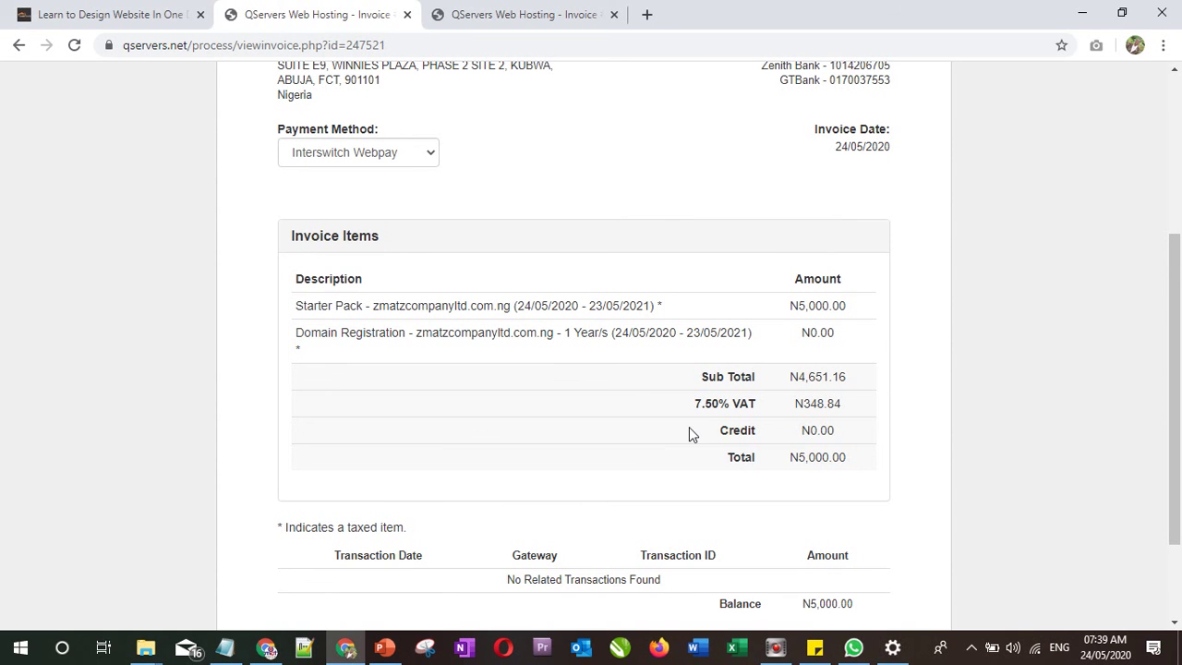
pyautogui.scroll(-2, 688, 427)
pyautogui.scroll(5, 689, 426)
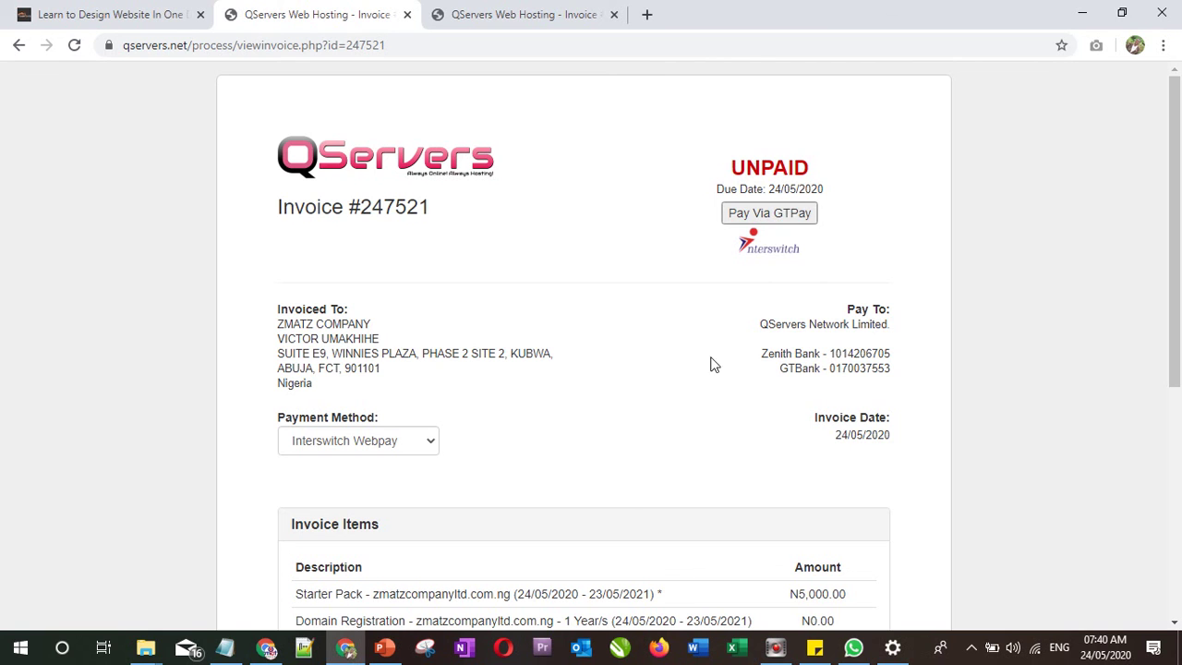
pyautogui.scroll(-3, 659, 356)
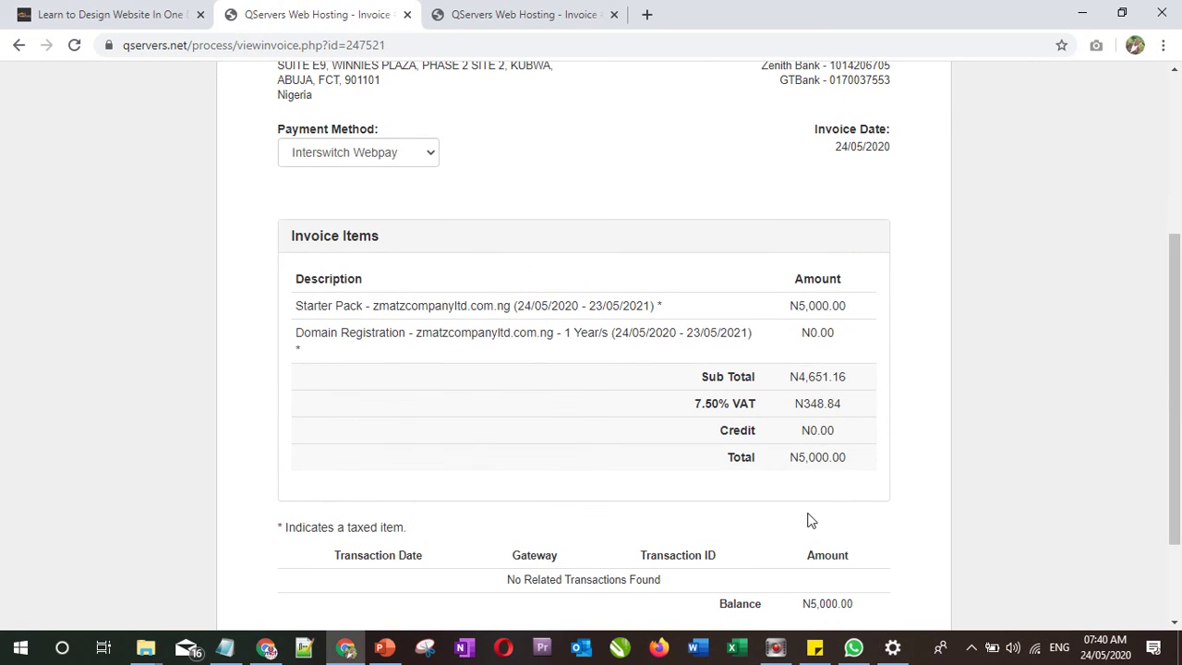